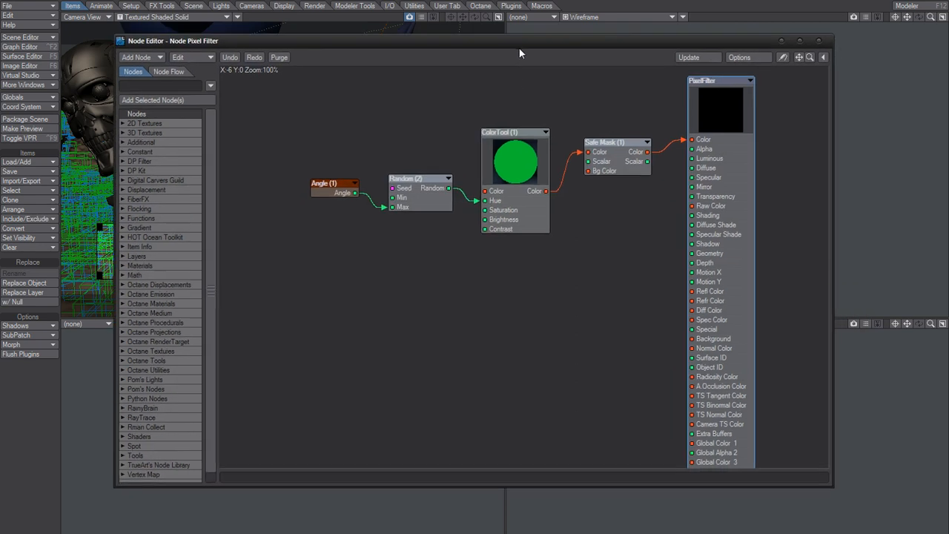
- Connect the Safe Mask node's Color output to Global Color 1 on the PixelFilter node, then close the node editor
drag(450, 186, 455, 99)
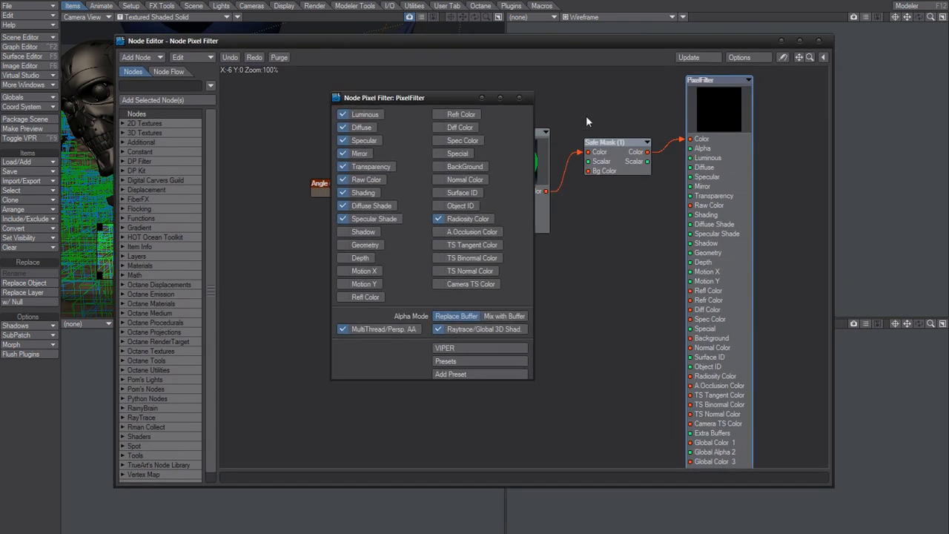
click(518, 99)
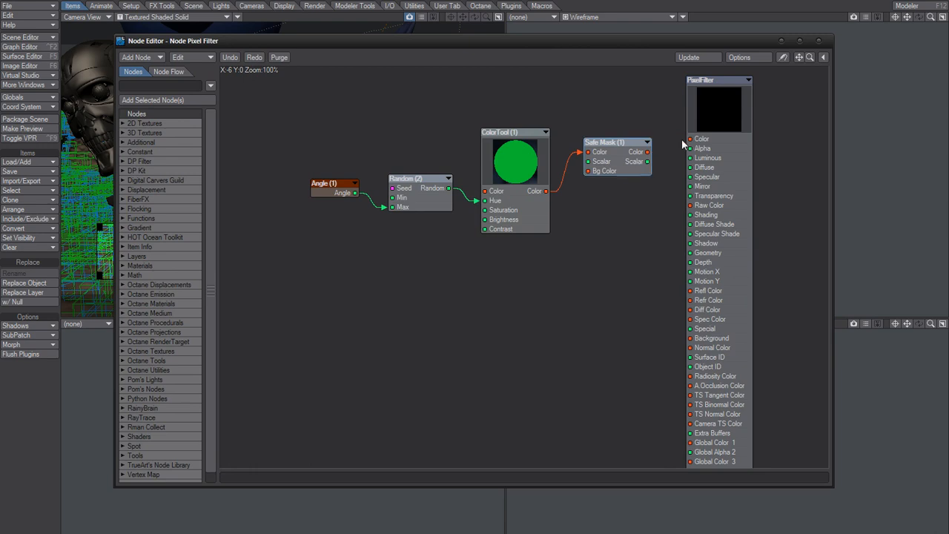
drag(647, 161, 715, 445)
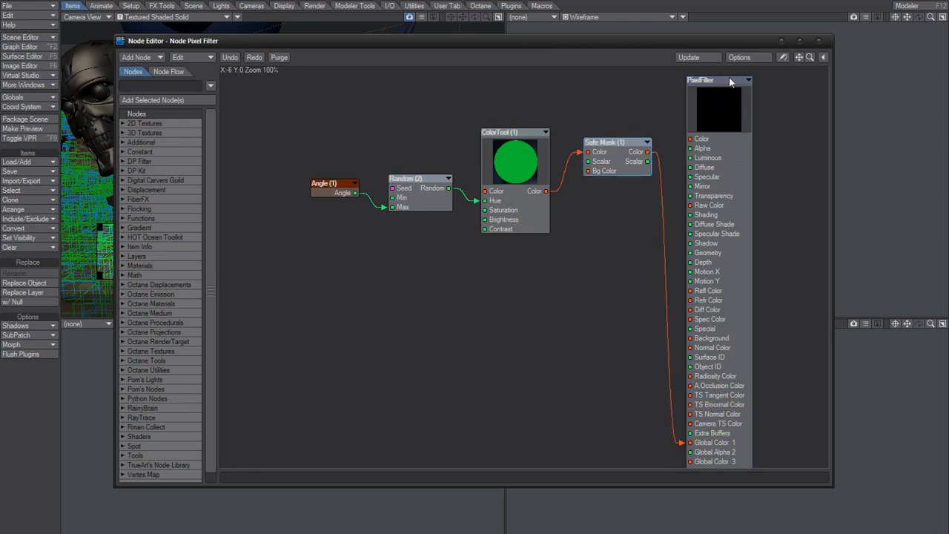
drag(730, 82, 799, 80)
click(818, 41)
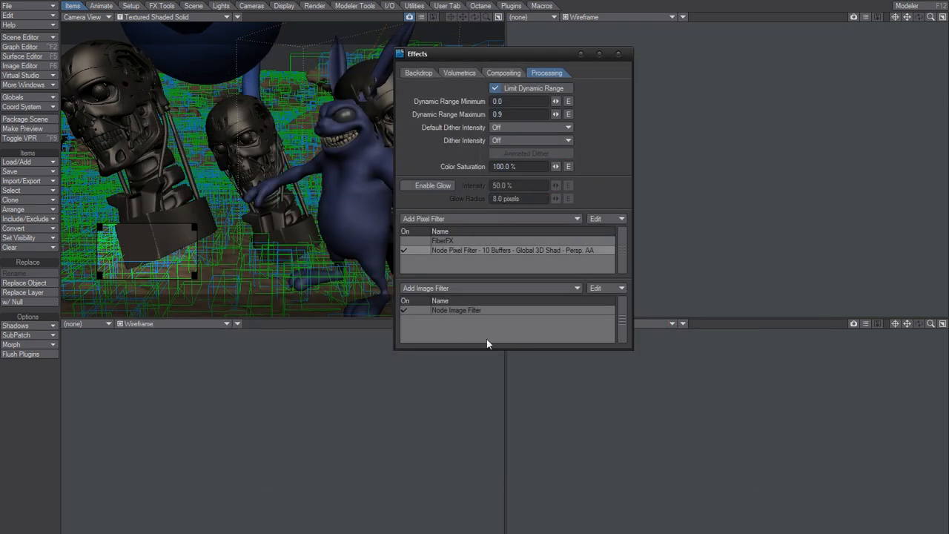
- Open the Node Image Filter's node network, review the ImageFilter buffer options, and open the Get Global Buffer node's settings
double_click(468, 310)
double_click(602, 167)
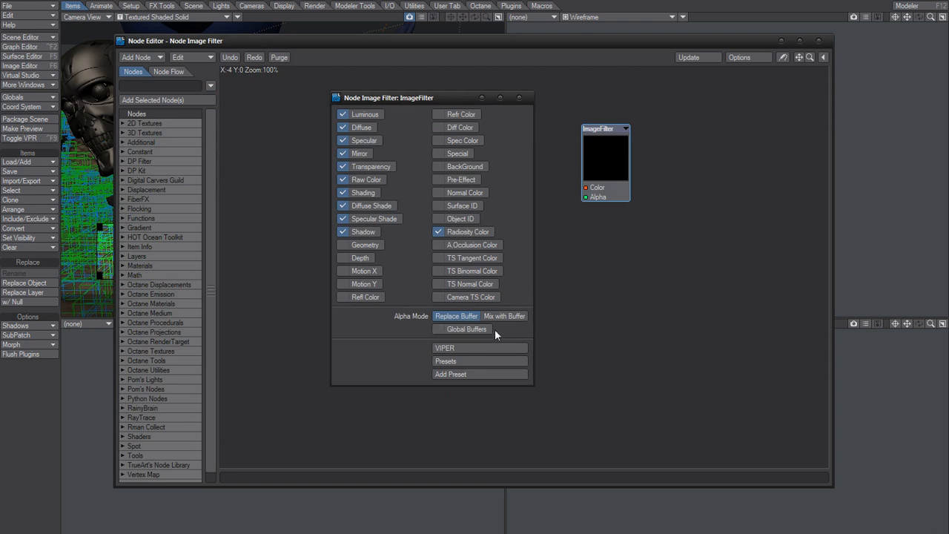
click(521, 98)
double_click(476, 133)
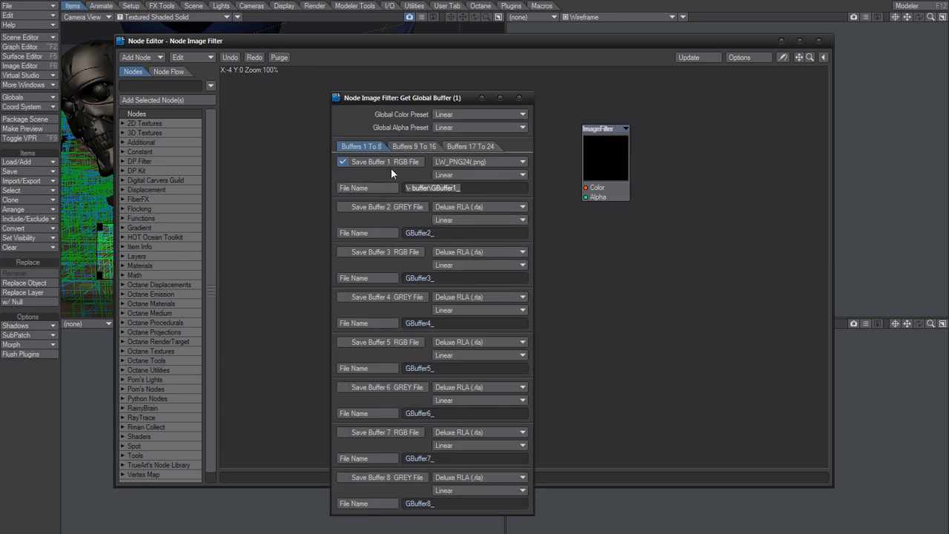
- Set the Buffer 1 output file to GBuffer1_ inside the "- buffer" folder of Terrain - Cartoon
click(371, 188)
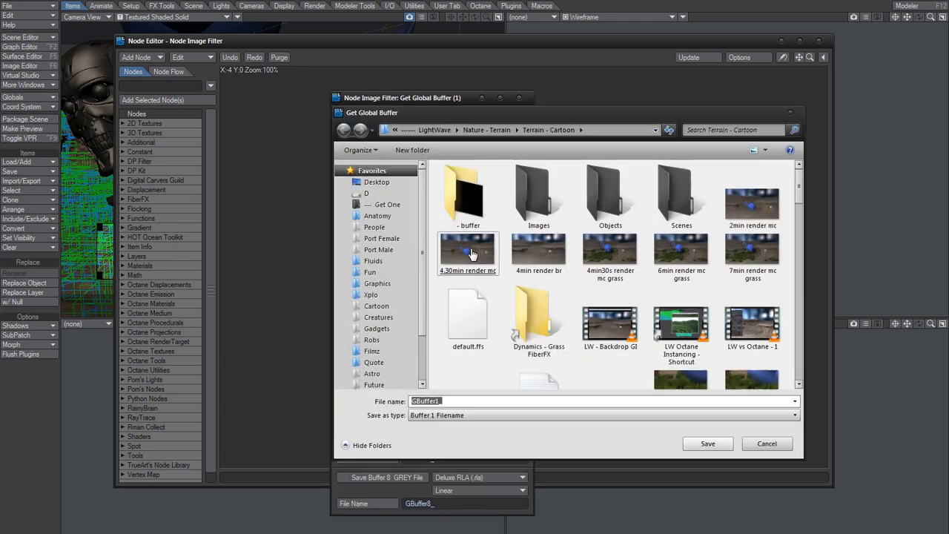
double_click(465, 195)
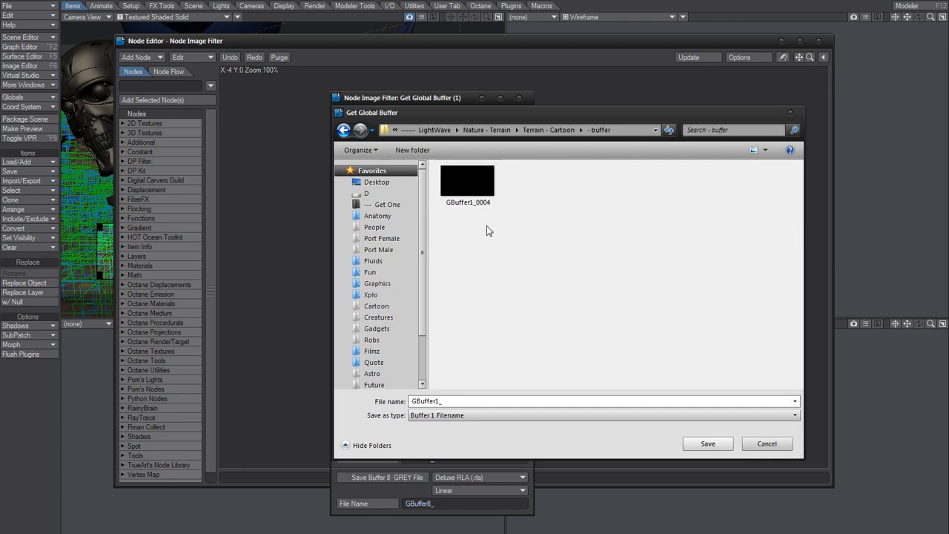
click(471, 194)
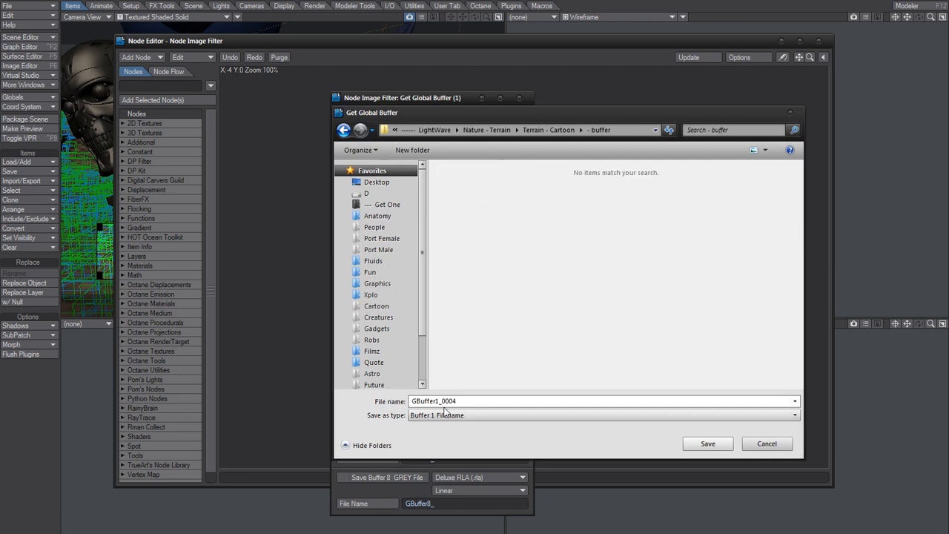
click(532, 401)
click(495, 401)
key(BackSpace)
key(BackSpace)
key(BackSpace)
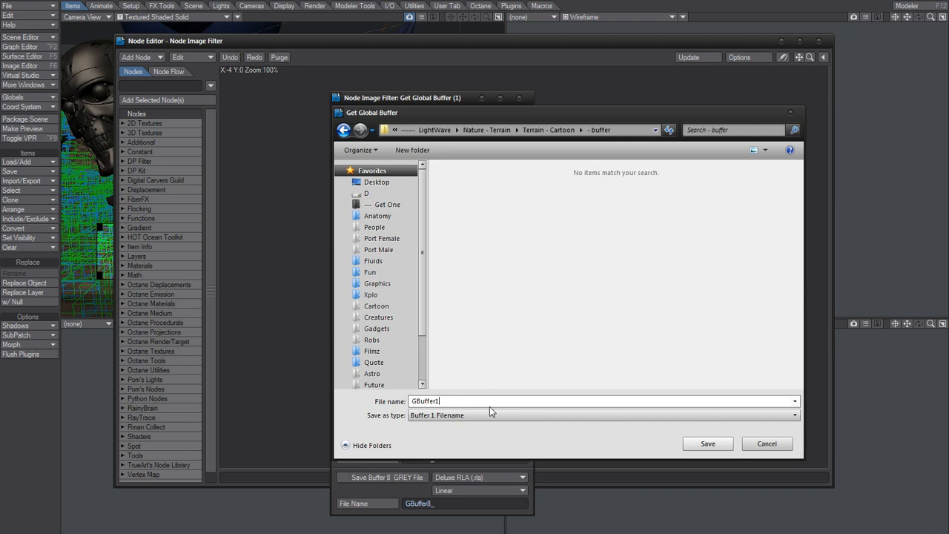
text(_)
click(709, 443)
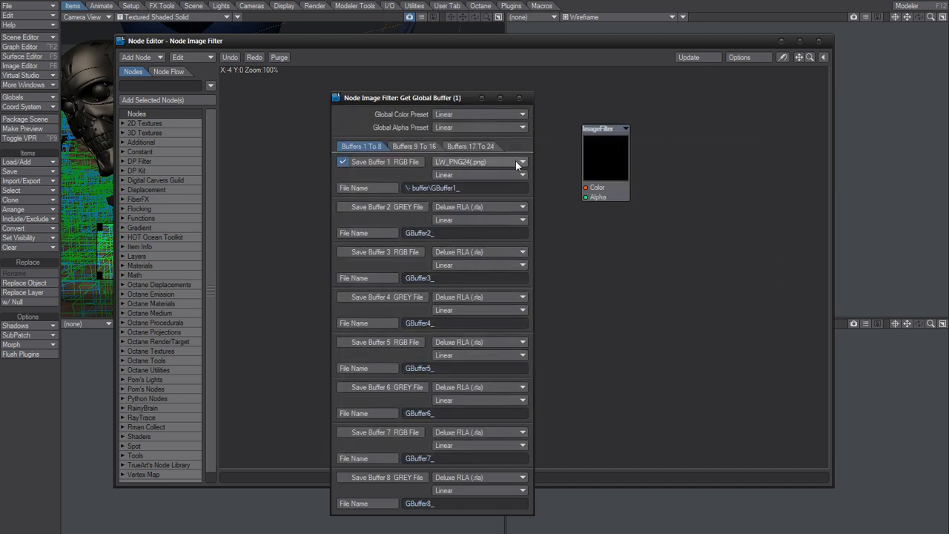
- Set the Buffer 2 file format to LW_PNG24(.png) and close the Get Global Buffer settings
click(467, 207)
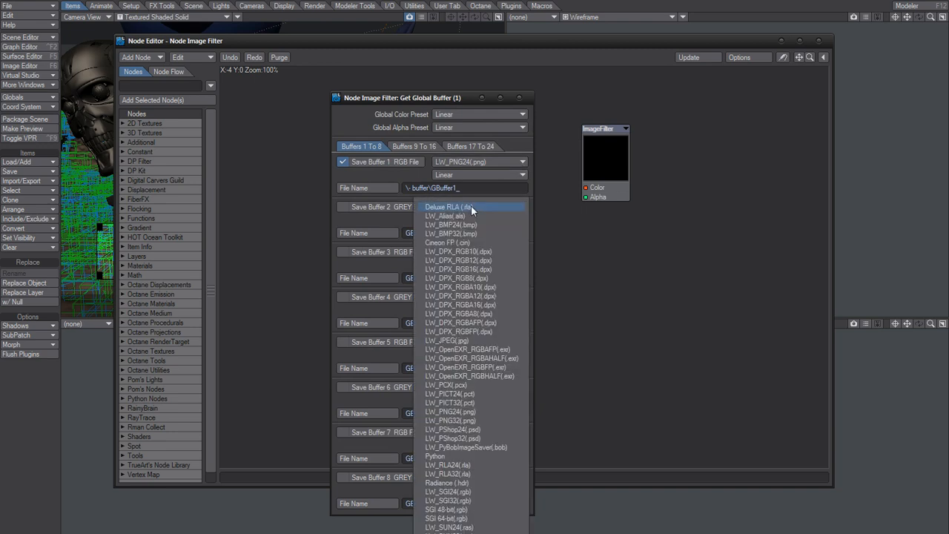
click(478, 412)
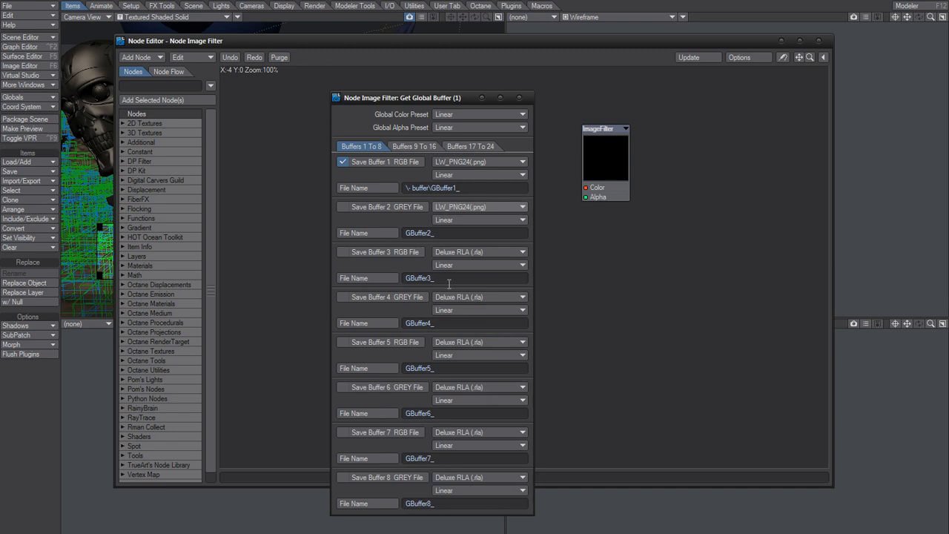
click(519, 97)
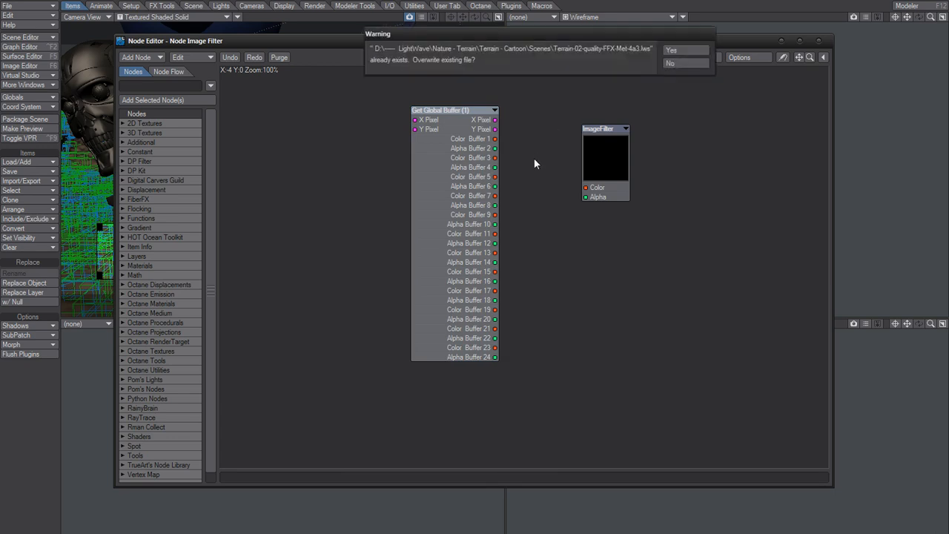
- Save the scene over the existing file and render the current frame
click(685, 49)
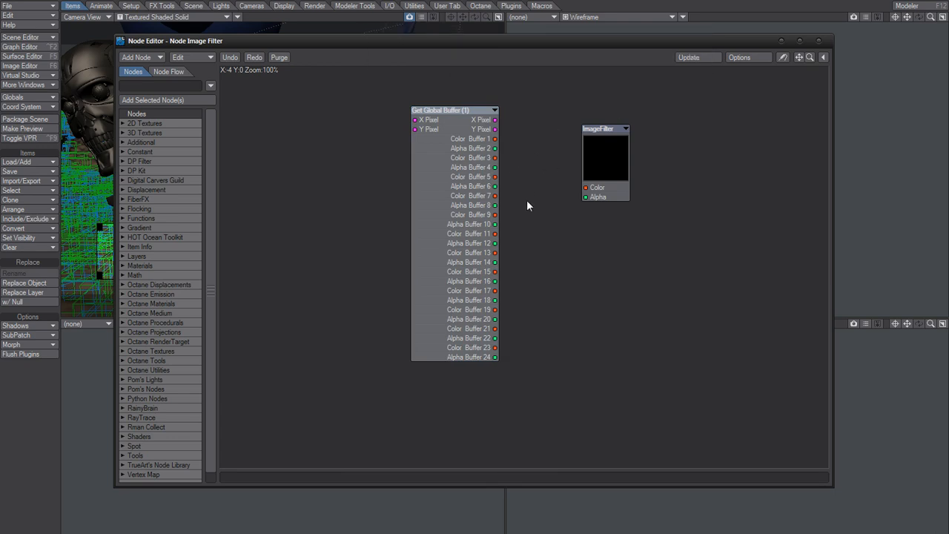
key(F9)
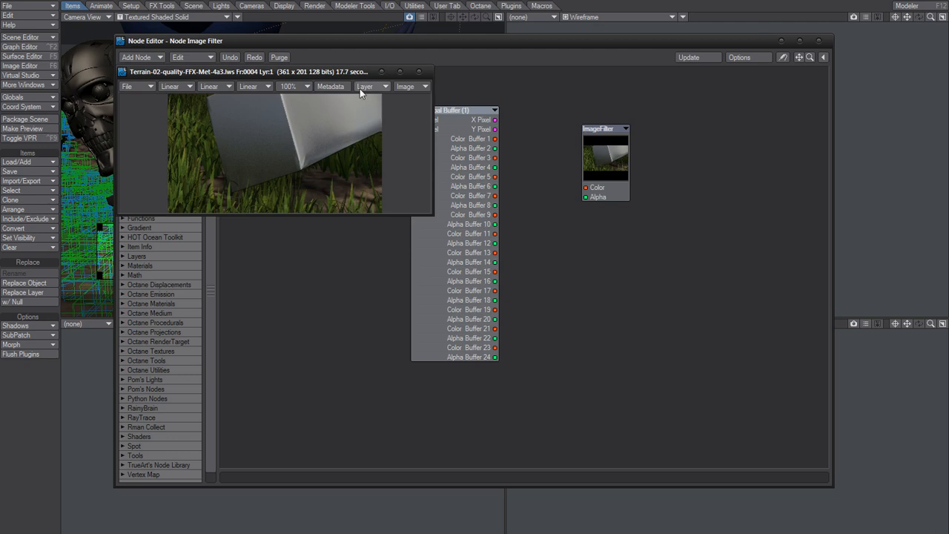
drag(353, 75, 443, 64)
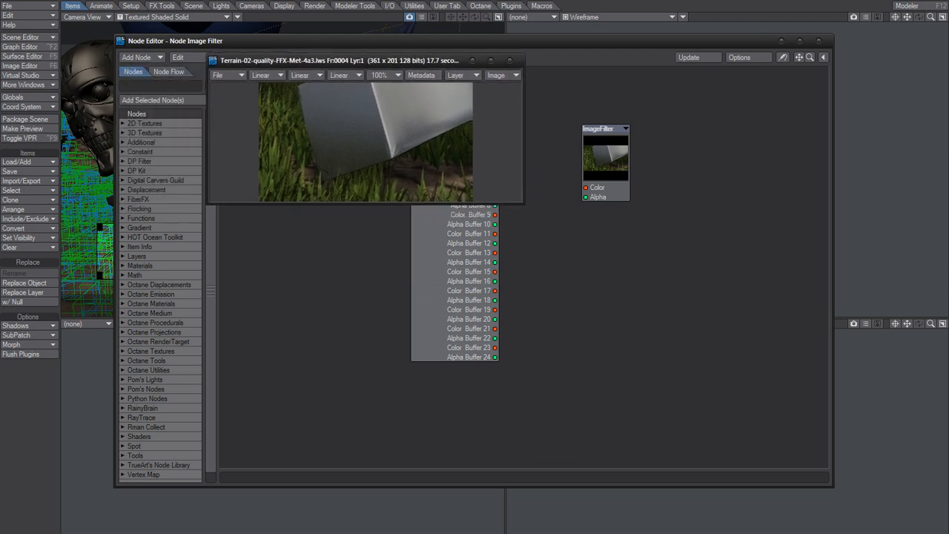
- Switch to the "- buffer" folder in File Explorer and inspect the saved GBuffer1_0004 image in Windows Photo Viewer
key(alt+Tab)
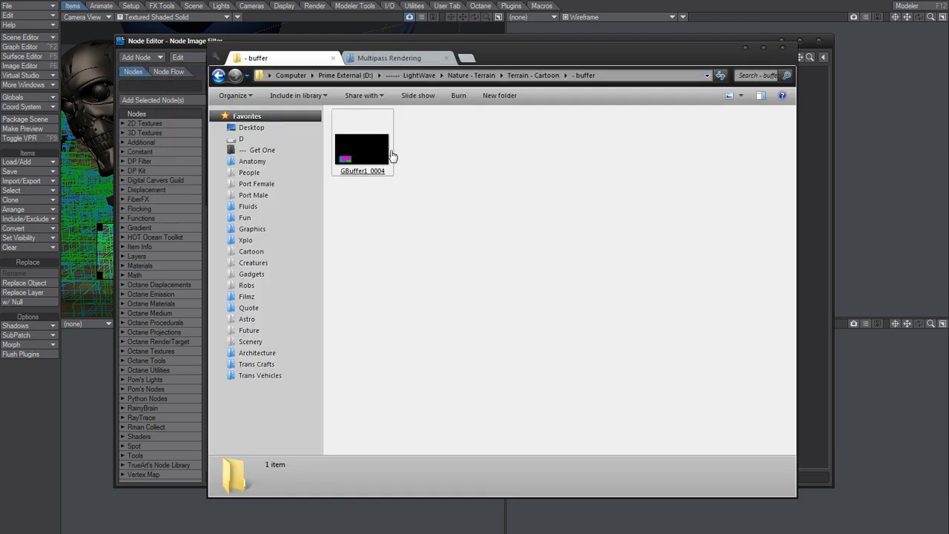
key(Return)
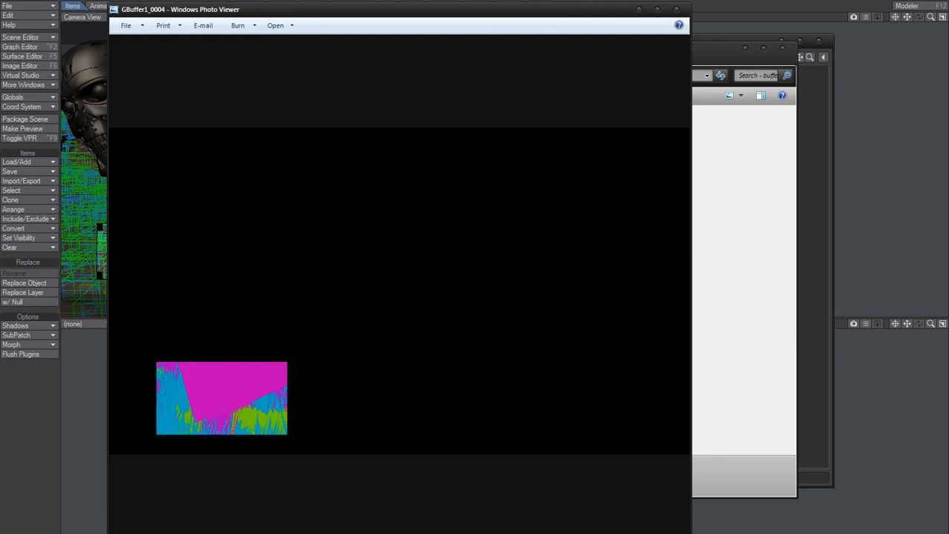
drag(269, 533, 281, 432)
drag(591, 15, 621, 19)
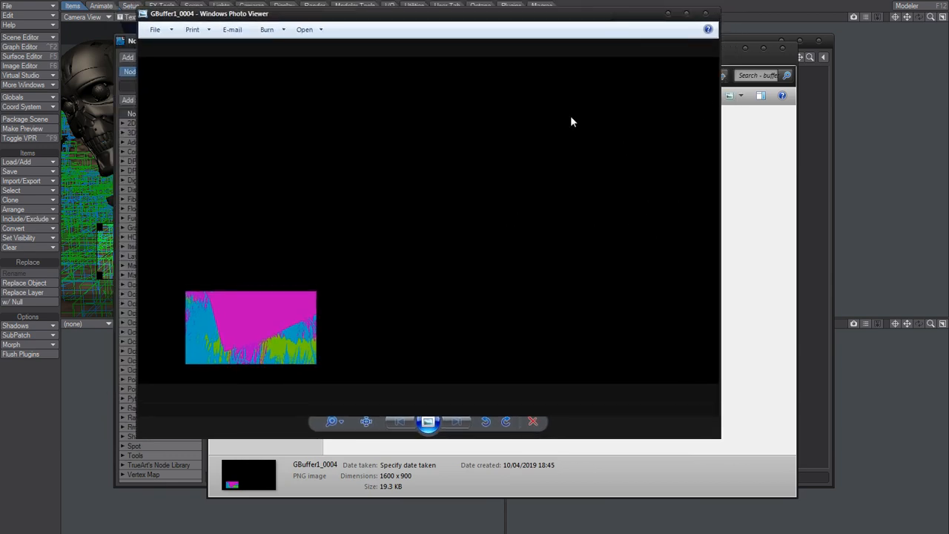
click(710, 13)
- Check the GBuffer1_0004 image's file details in the folder, then minimize the folder window
click(647, 184)
drag(603, 49, 681, 91)
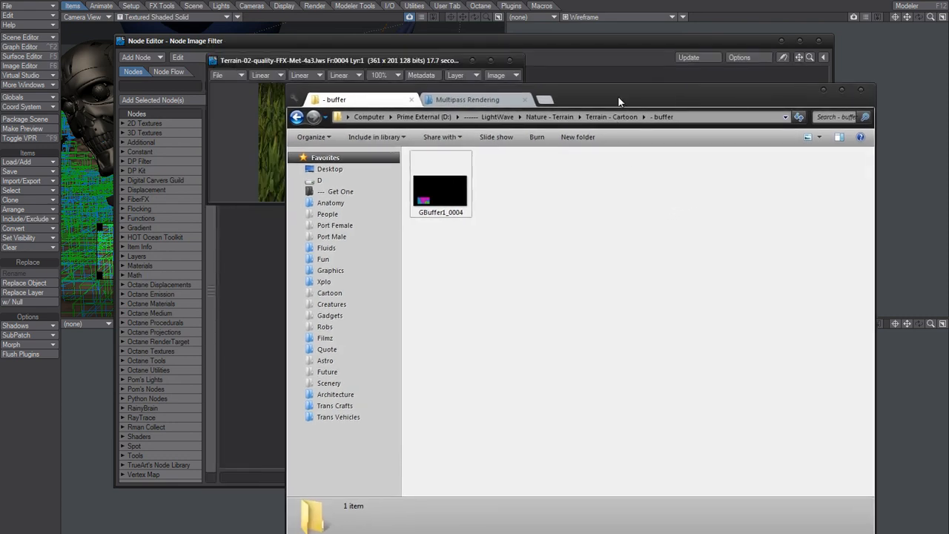
drag(618, 97, 578, 86)
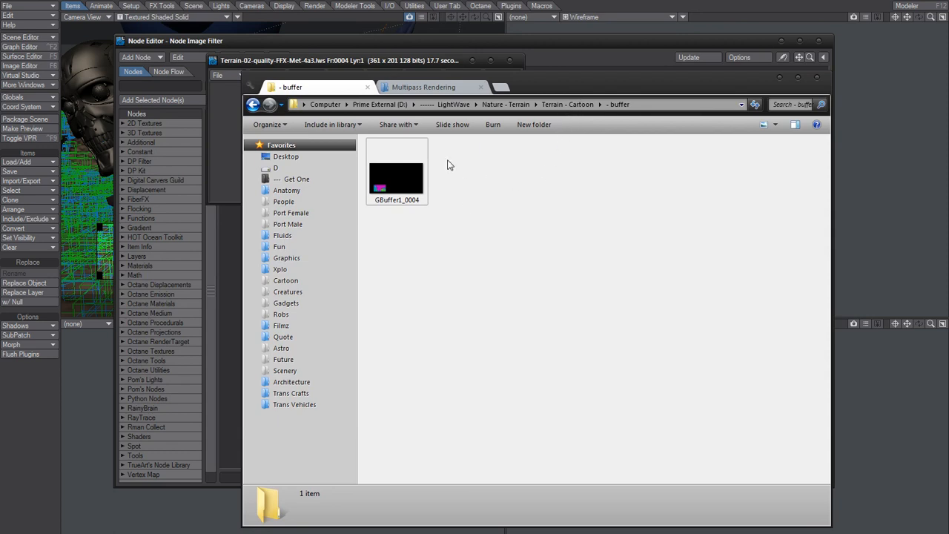
click(396, 180)
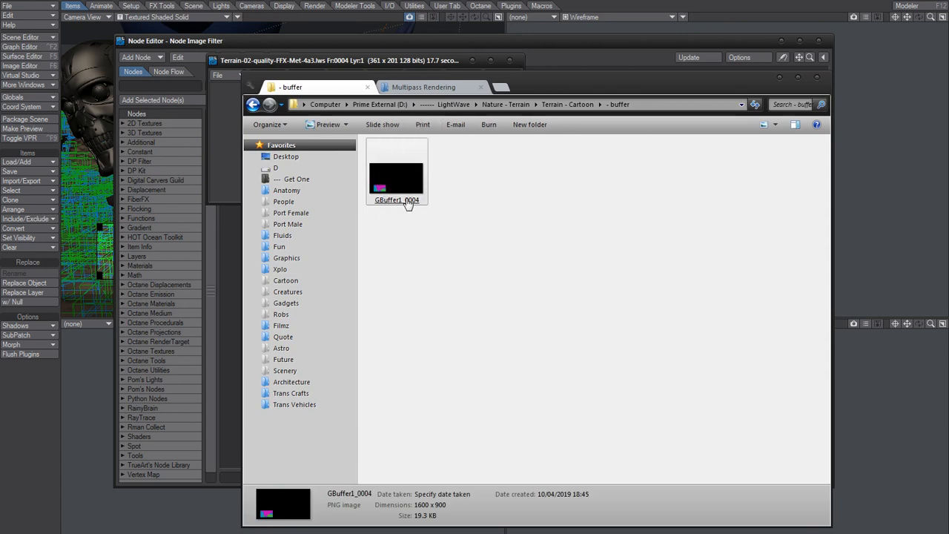
click(389, 213)
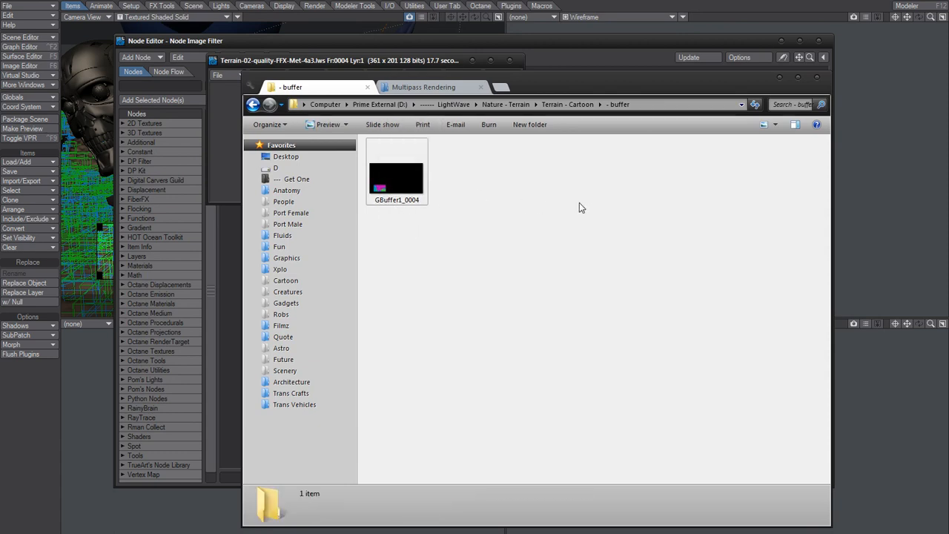
click(778, 77)
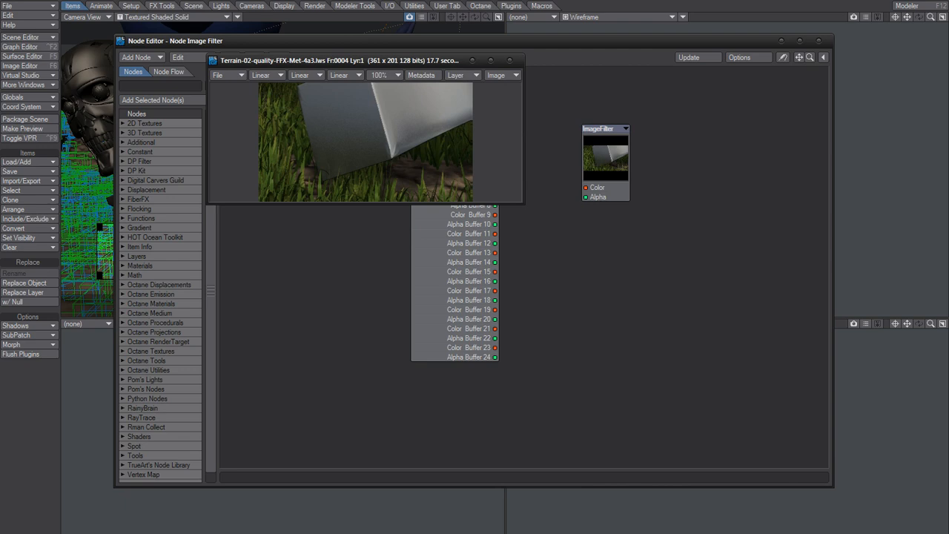
- Switch to the Multipass Rendering folder and open the archived Multipass Rendering article in the web browser
key(alt+Tab)
click(445, 86)
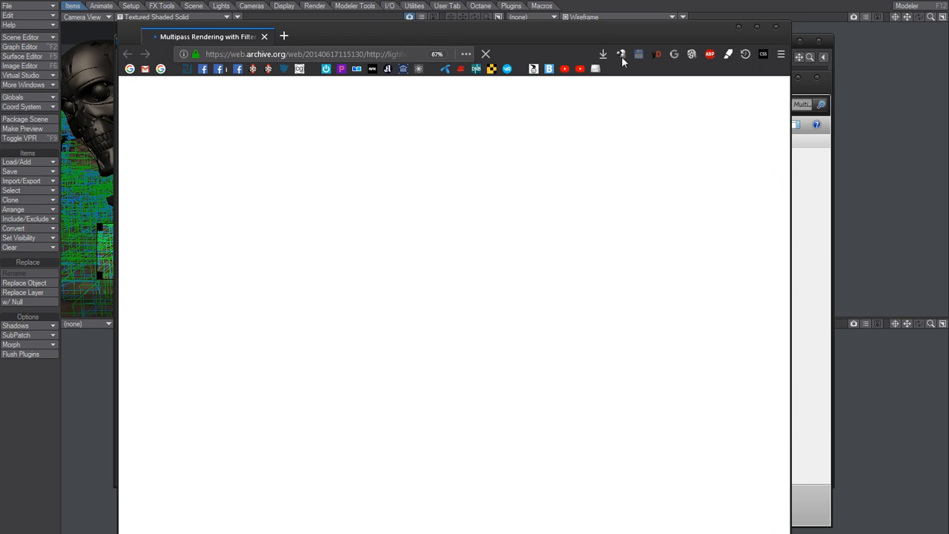
drag(605, 35, 642, 26)
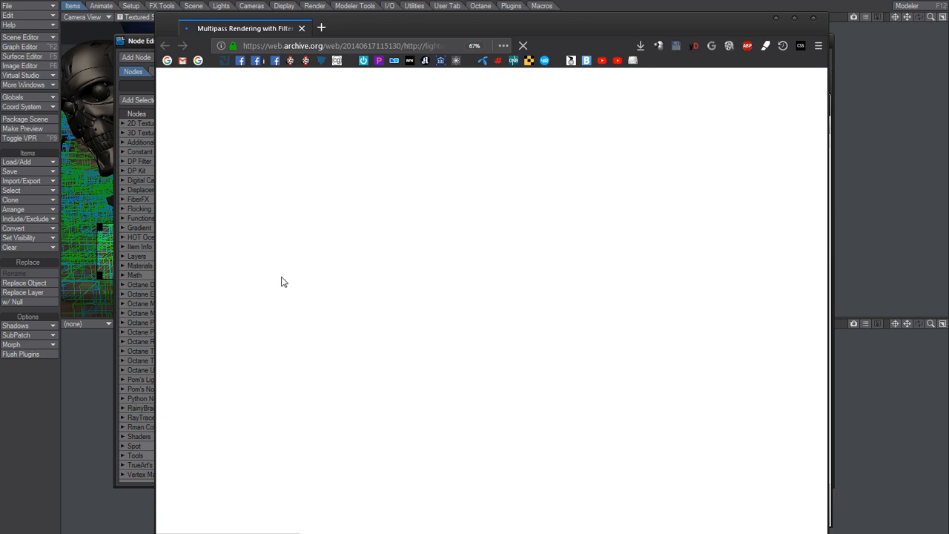
- Switch back to LightWave Layout and save the scene again, overwriting the existing file
click(520, 2)
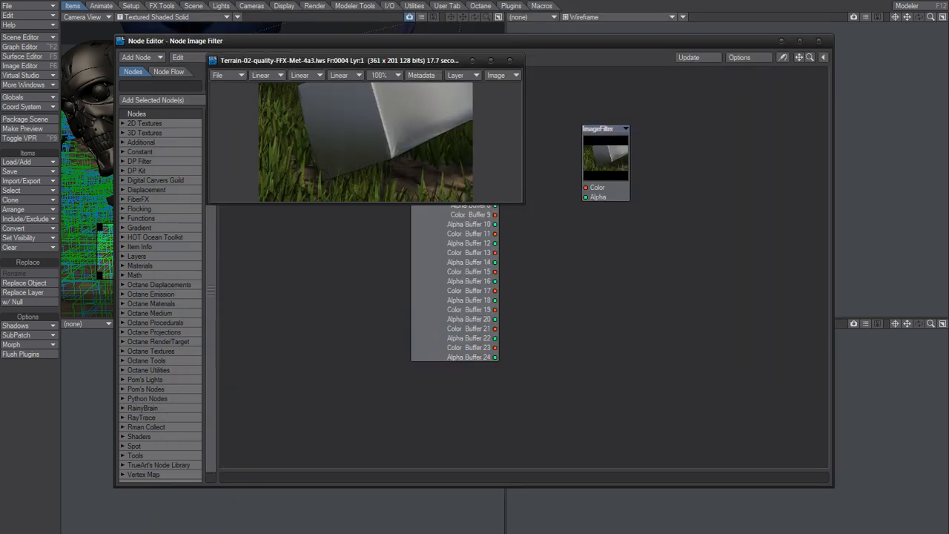
click(544, 230)
key(s)
click(680, 50)
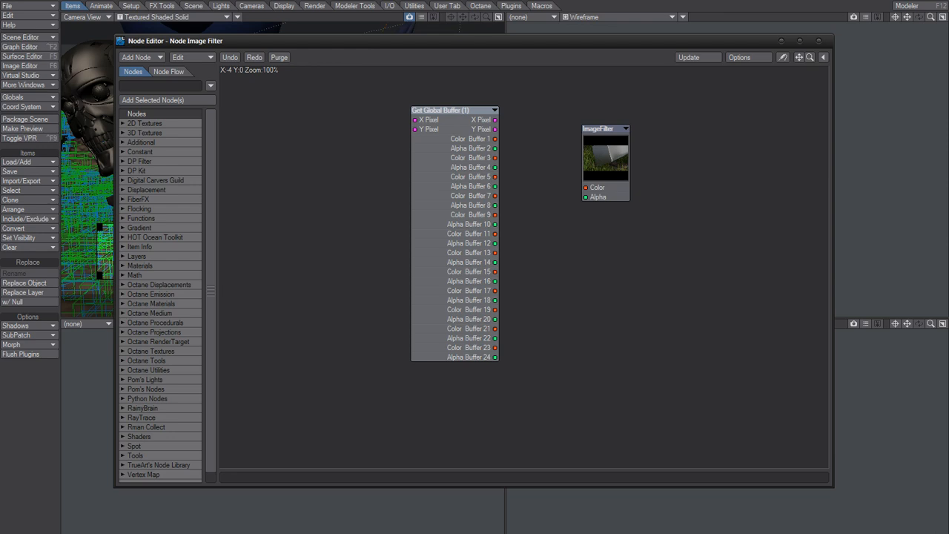
- Switch to the archived Multipass Rendering article in the browser and skim its node setups down to the Saving Buffers section
key(alt+Tab)
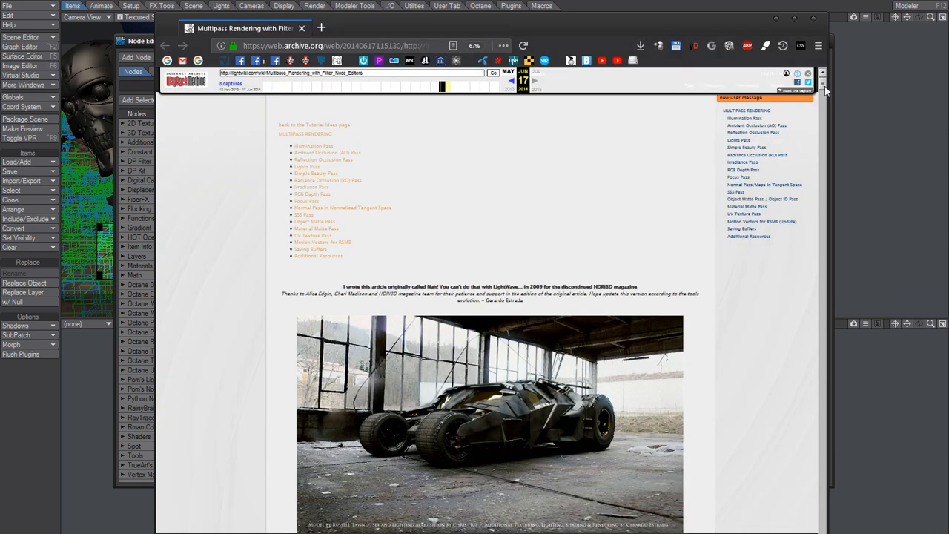
drag(825, 86, 799, 189)
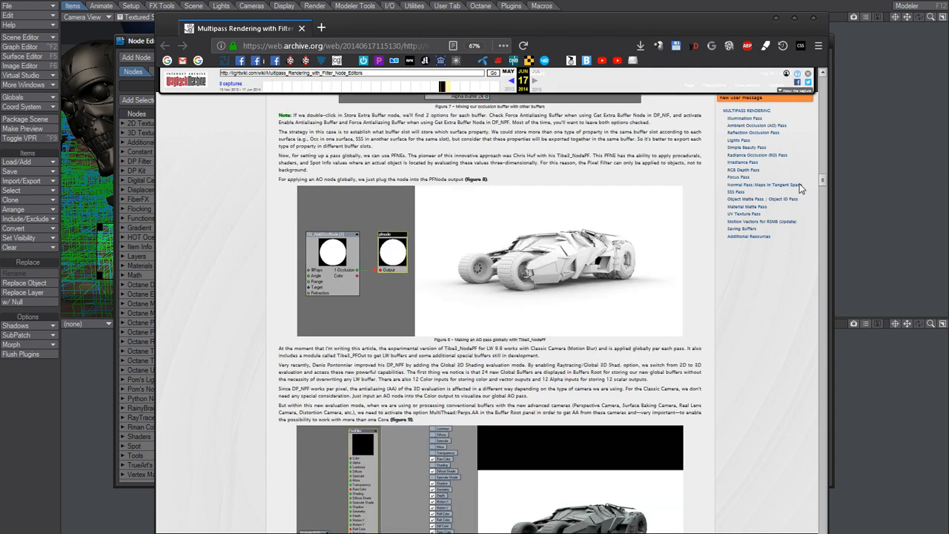
drag(799, 189, 799, 196)
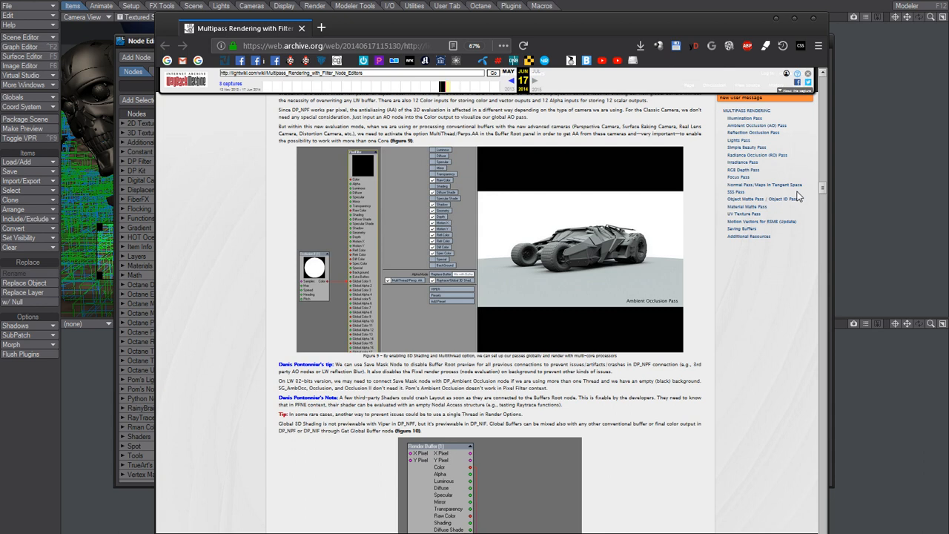
scroll(798, 196, down, 10)
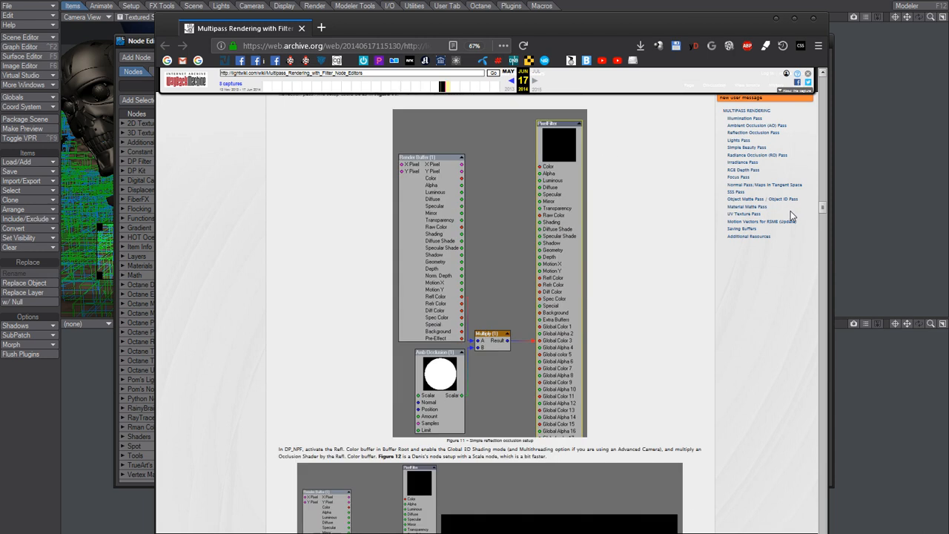
scroll(791, 215, up, 1)
scroll(792, 219, down, 9)
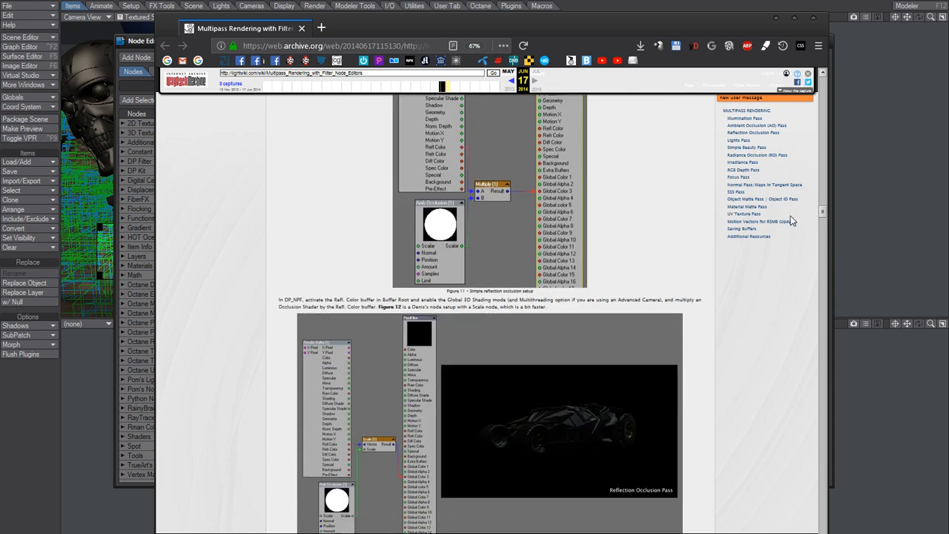
scroll(790, 224, up, 1)
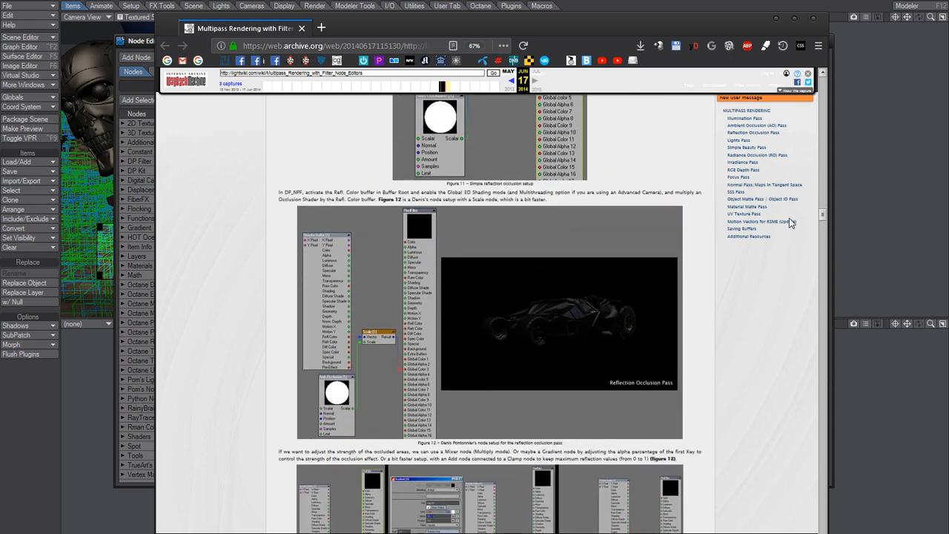
scroll(789, 222, down, 20)
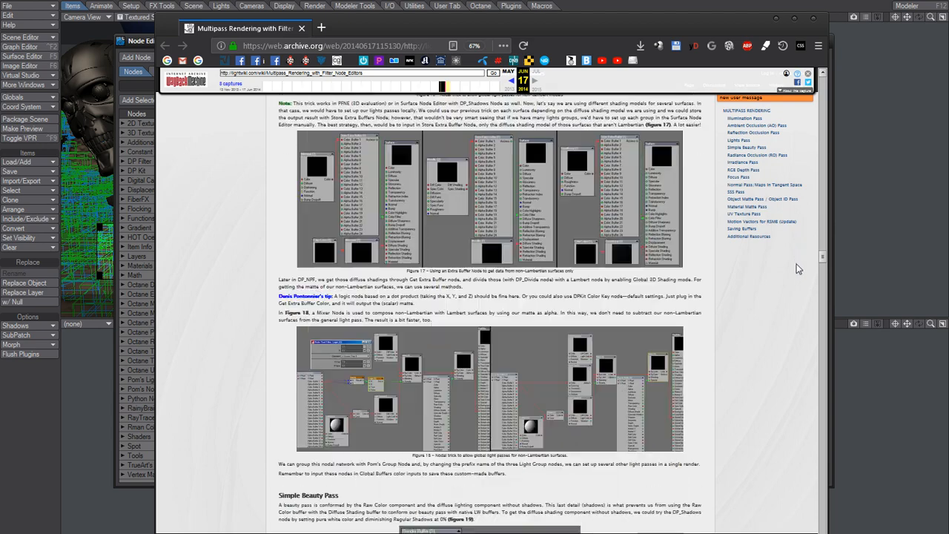
scroll(794, 296, down, 20)
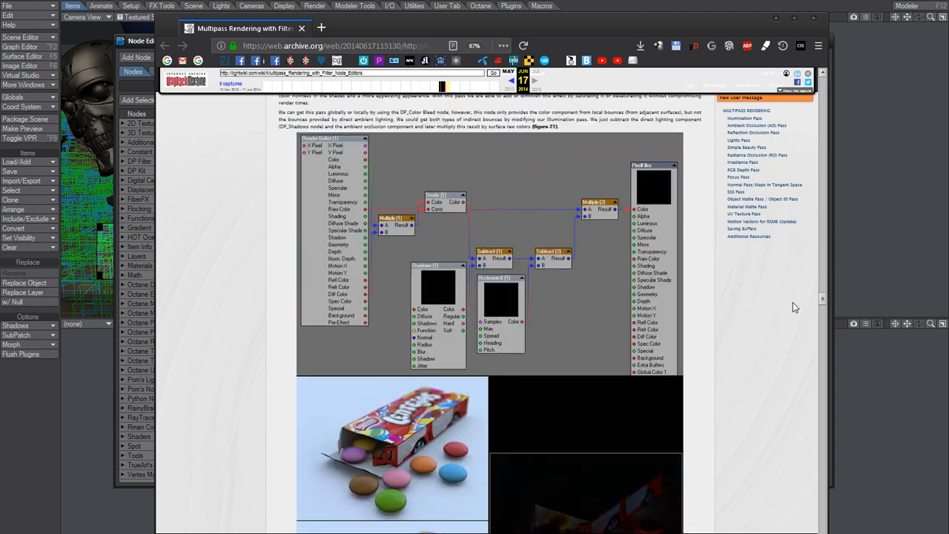
scroll(793, 347, down, 20)
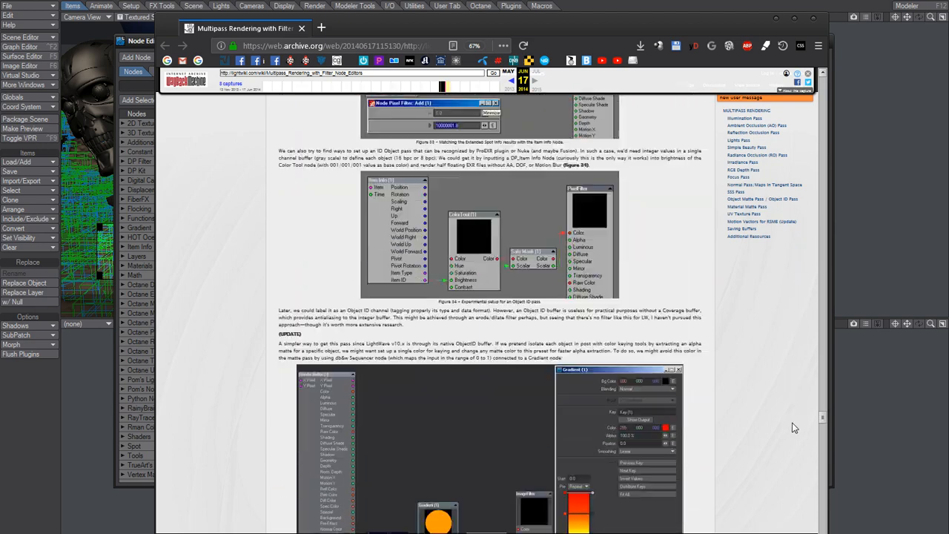
scroll(797, 467, down, 20)
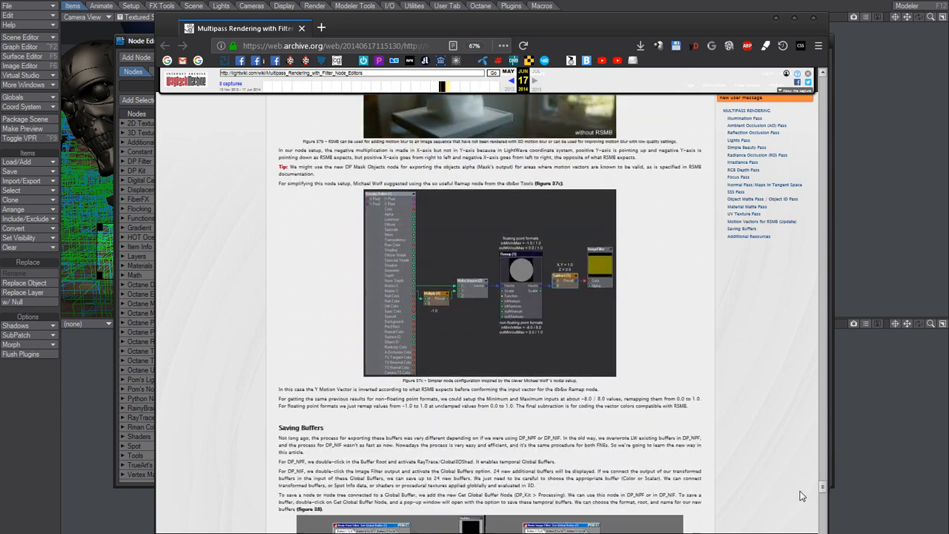
- Go back to the article's Ambient Occlusion (AO) Pass section and review its text and the Store Extra Buffer setups in figures 5 and 6
drag(821, 503, 817, 120)
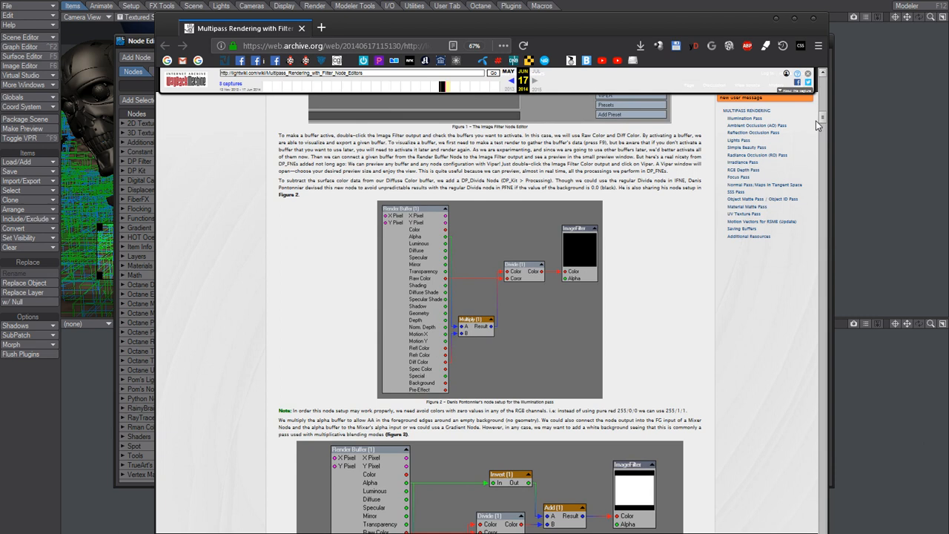
drag(815, 121, 811, 161)
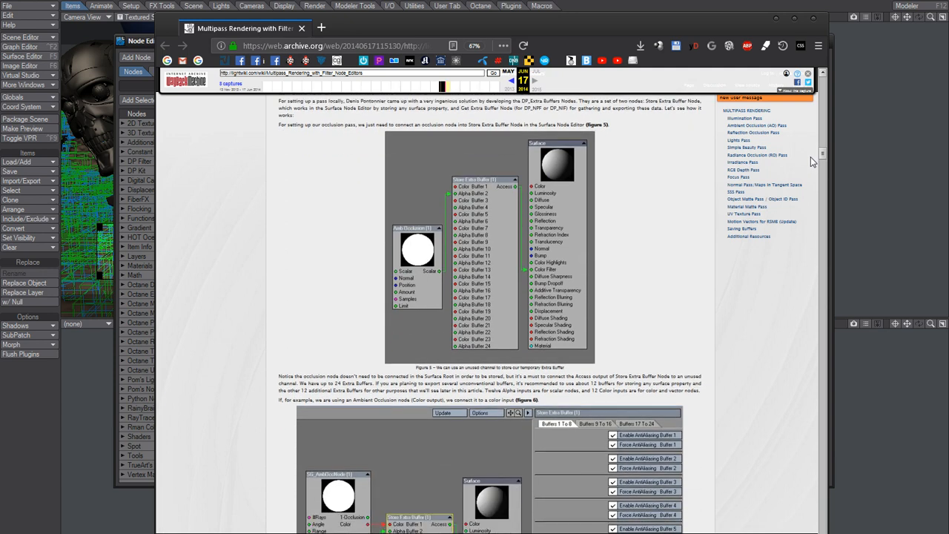
scroll(811, 156, up, 3)
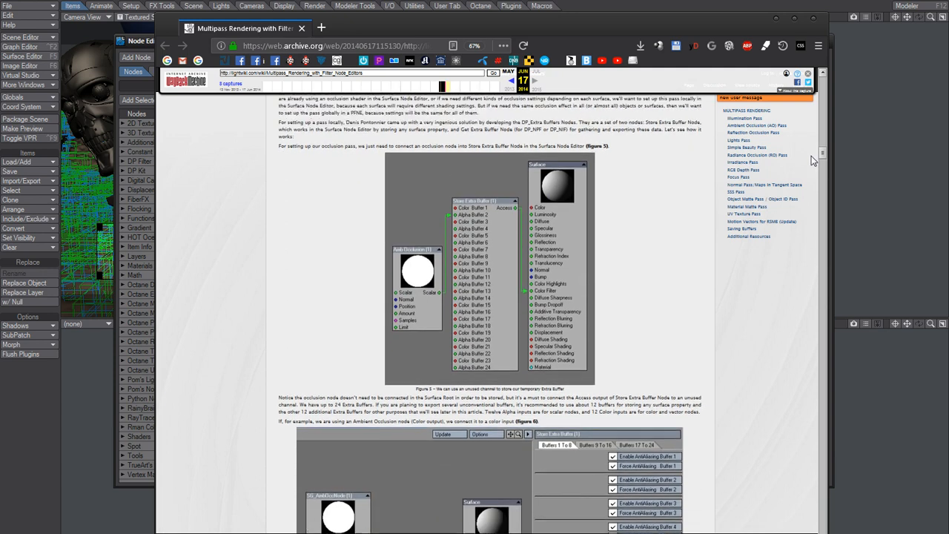
scroll(814, 159, up, 4)
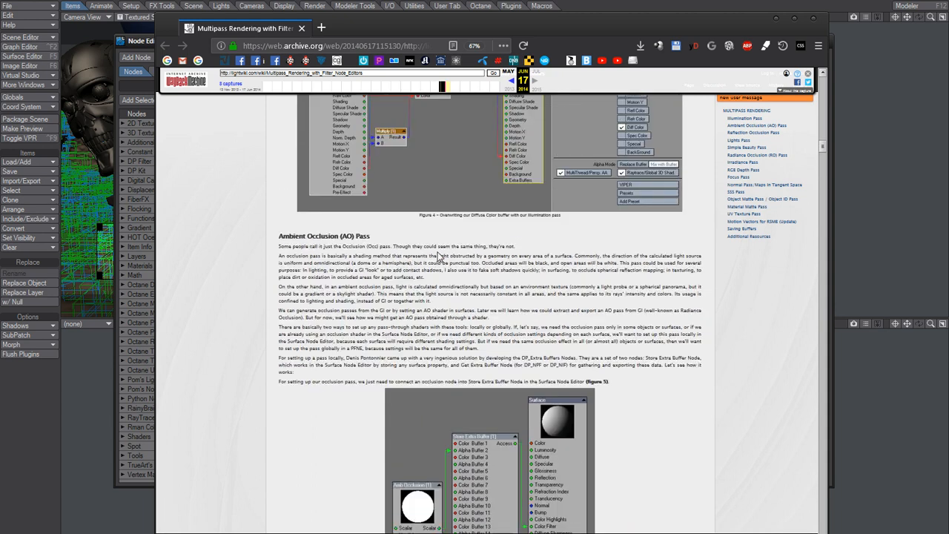
drag(279, 246, 493, 357)
click(697, 215)
drag(827, 148, 825, 165)
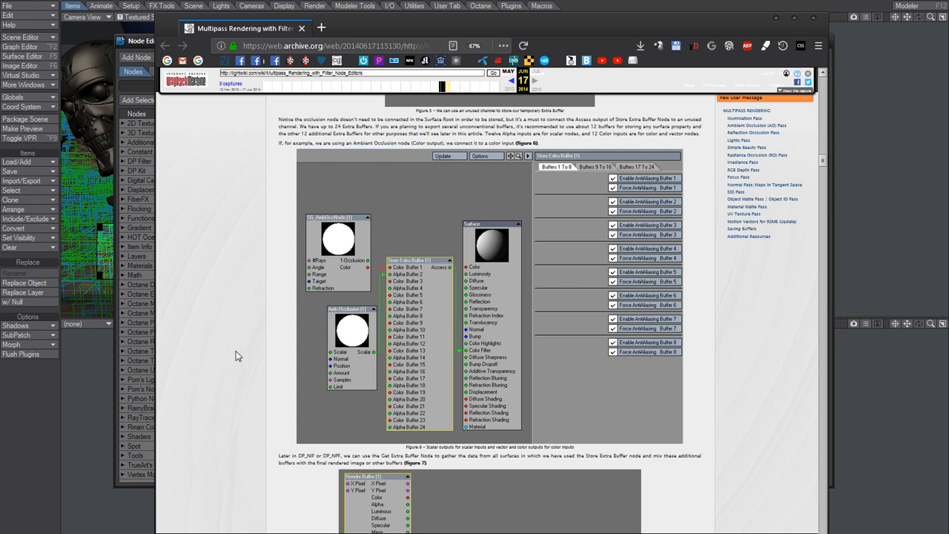
scroll(229, 343, down, 1)
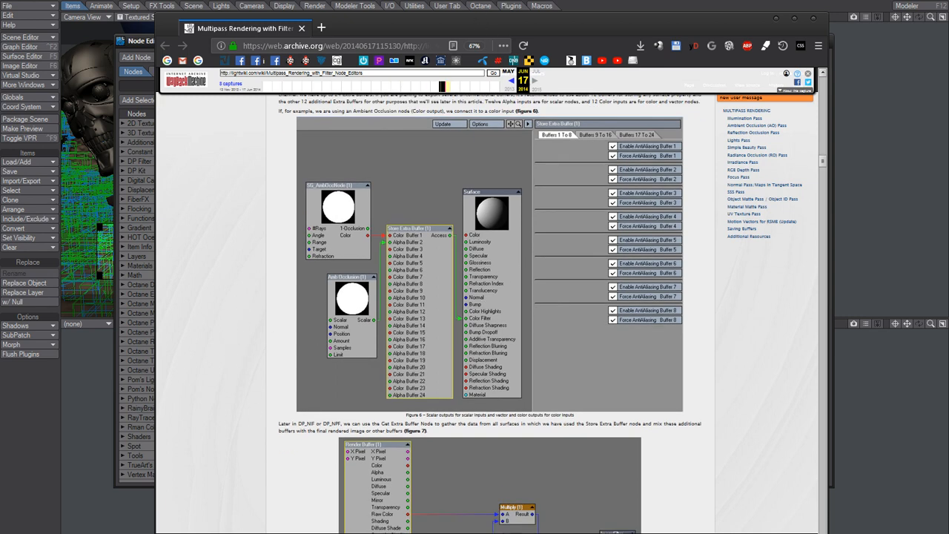
- Switch back to LightWave Layout, replace the image filter's node editor with the Node Pixel Filter's, and search its node list for "occ"
click(493, 1)
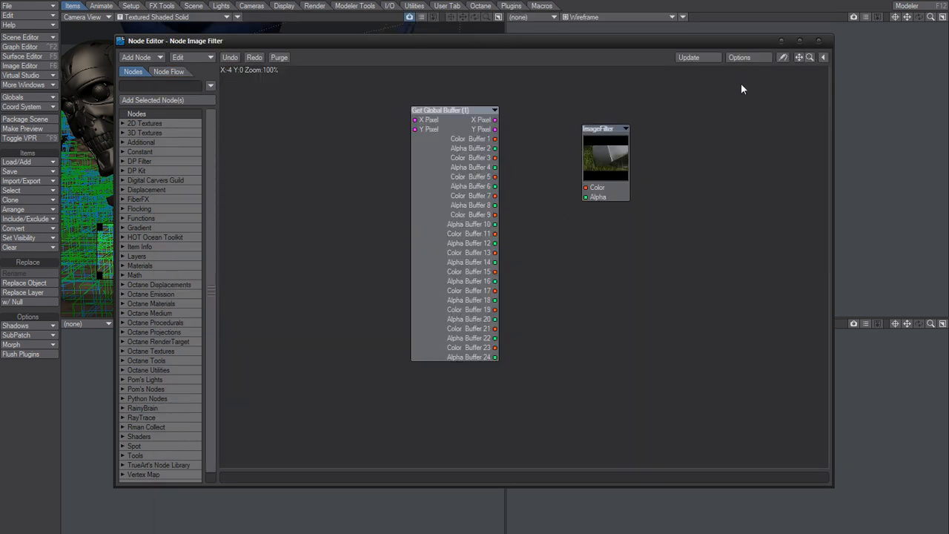
click(819, 40)
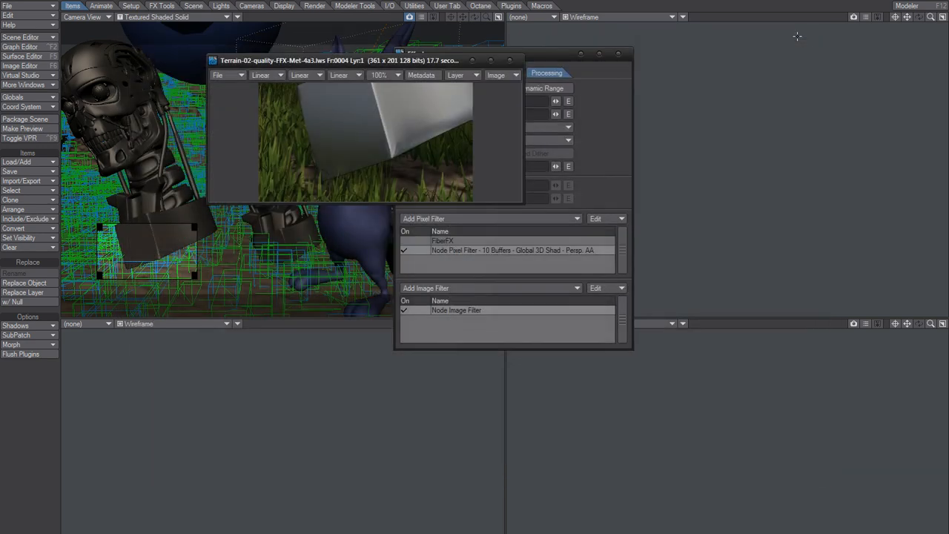
double_click(482, 251)
click(481, 315)
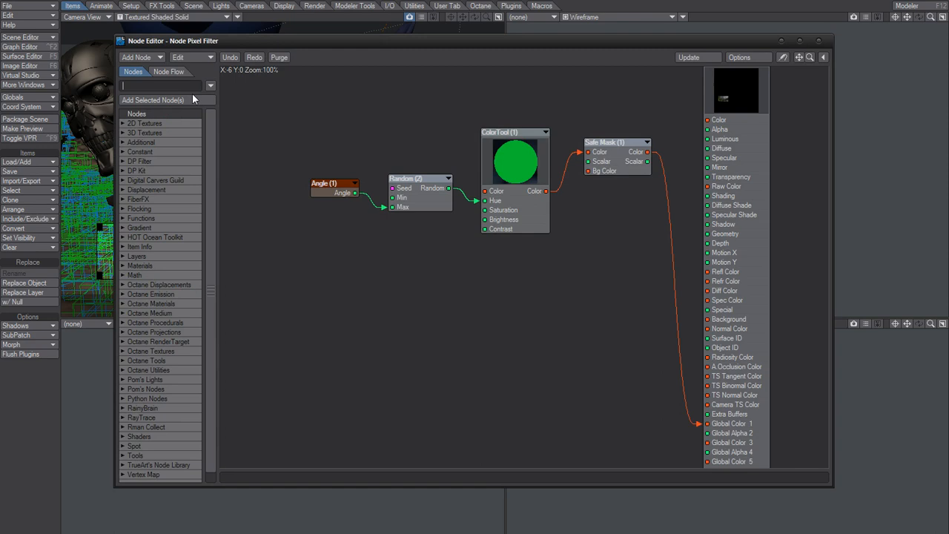
text(occ)
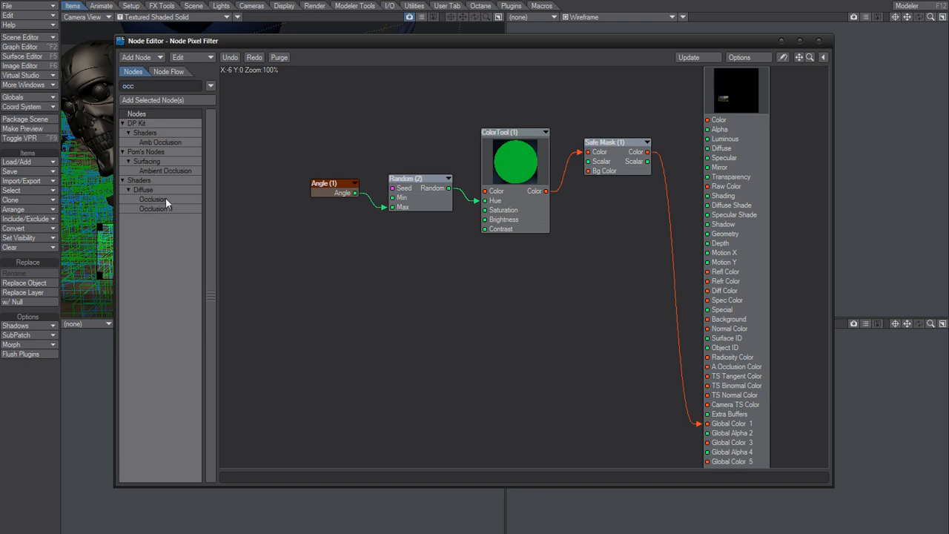
double_click(153, 200)
drag(515, 273, 368, 286)
key(Delete)
- Add an Occlusion II node below the Random node and connect its Color output to the PixelFilter's Global Color 3 input
double_click(154, 209)
drag(517, 258, 408, 277)
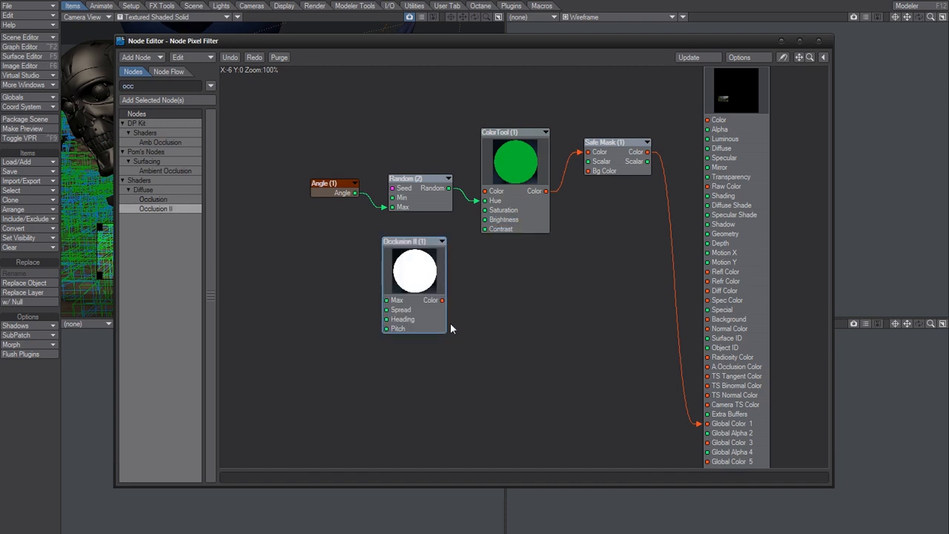
drag(423, 273, 425, 285)
double_click(426, 292)
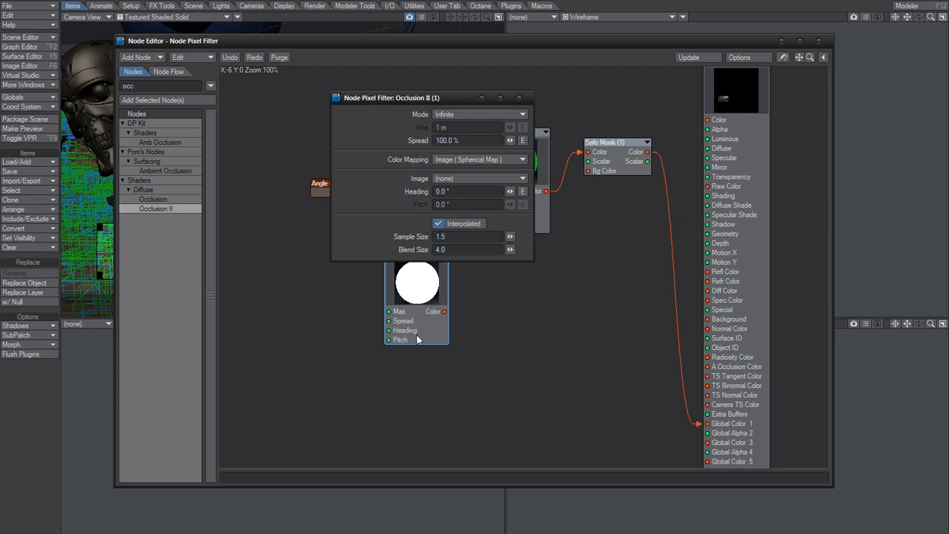
click(521, 98)
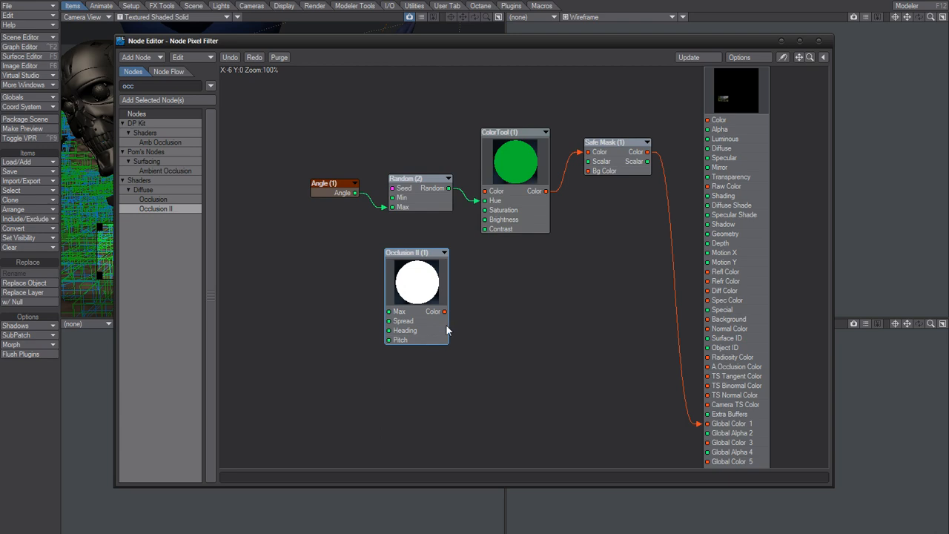
drag(444, 312, 723, 438)
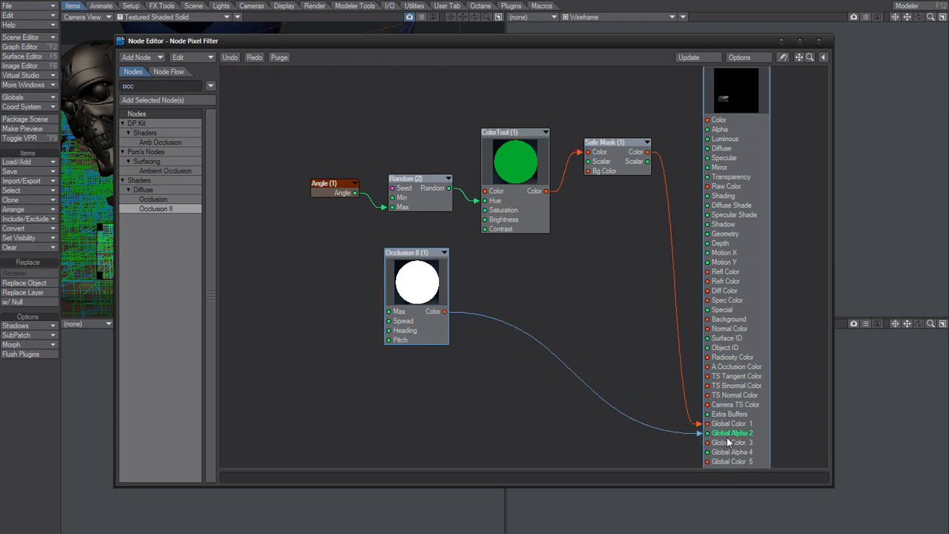
drag(725, 438, 704, 444)
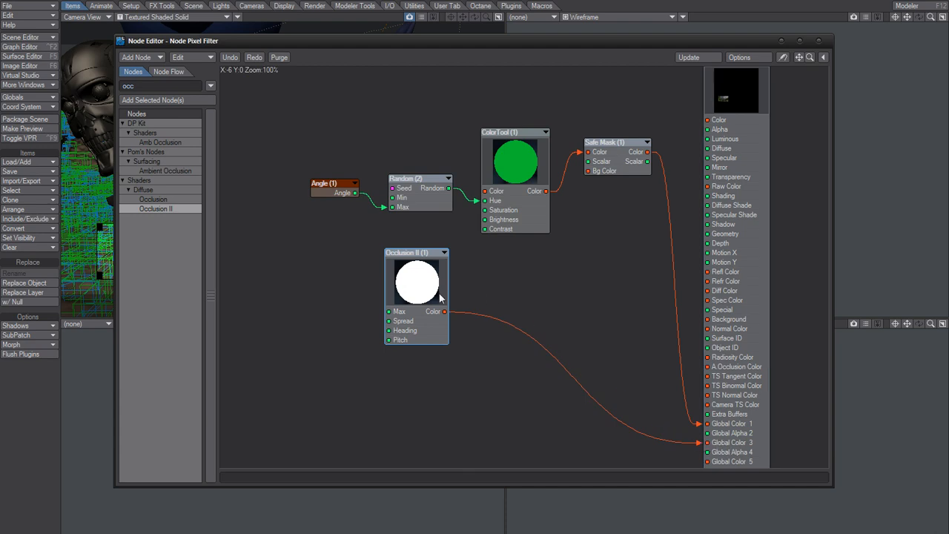
- Enable all remaining render buffers in the PixelFilter node's settings except Motion X and Motion Y
double_click(737, 104)
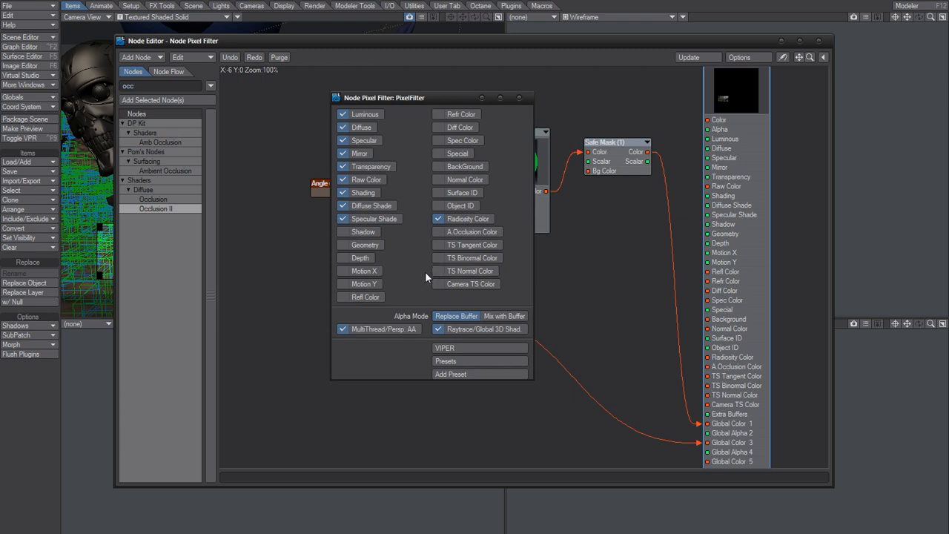
click(486, 232)
click(366, 245)
click(363, 257)
click(472, 115)
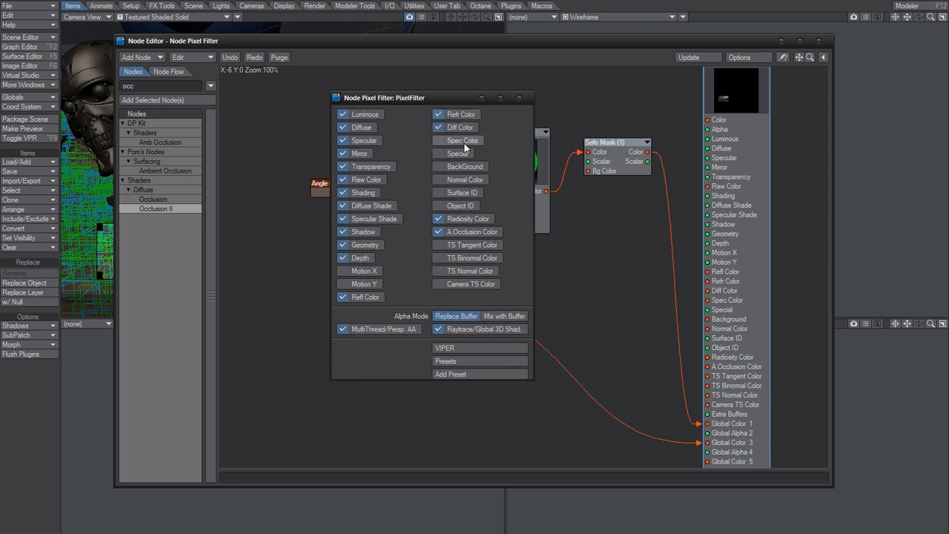
click(461, 141)
click(460, 153)
click(460, 169)
click(458, 182)
click(458, 194)
click(456, 205)
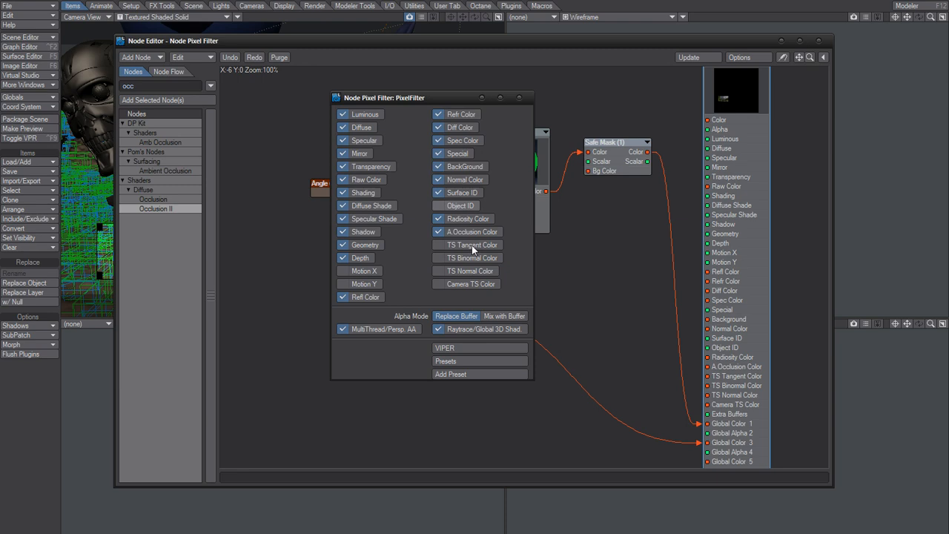
click(471, 245)
click(471, 259)
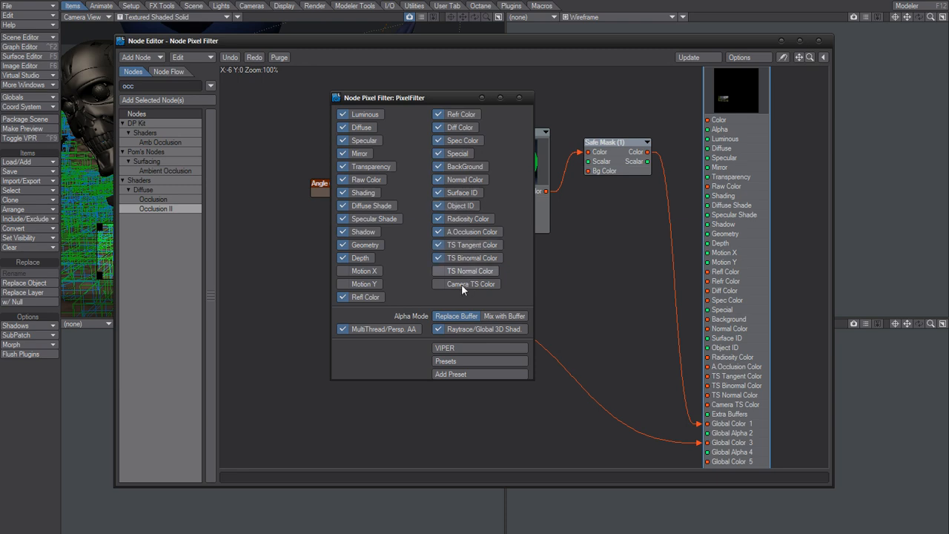
click(461, 271)
click(462, 284)
click(519, 98)
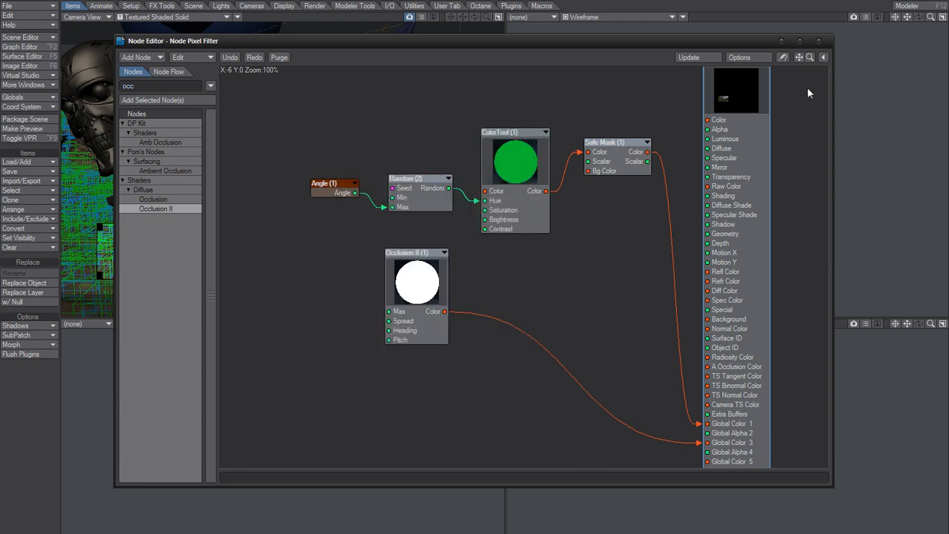
- Open the Node Image Filter's node editor and enable the ImageFilter node's remaining render buffers, from Motion Y through Camera TS Color
click(818, 41)
double_click(468, 310)
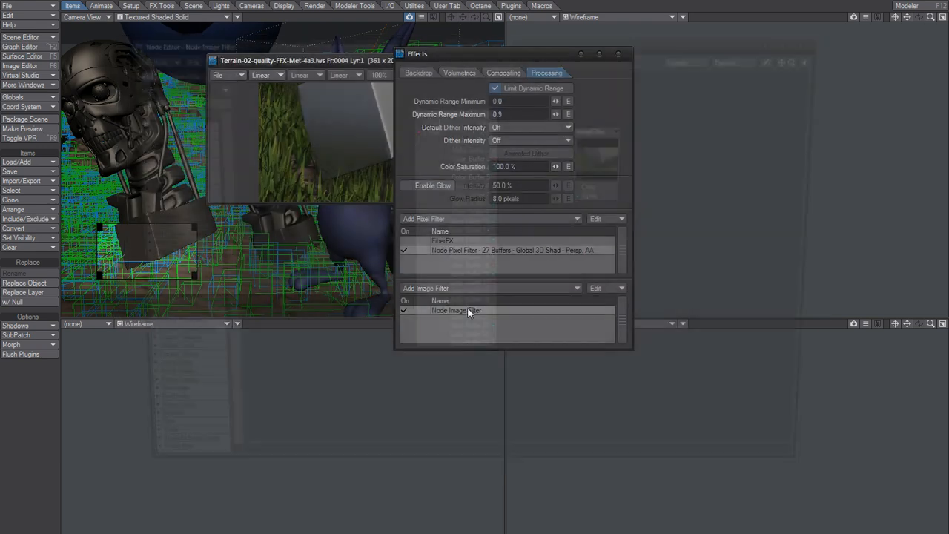
double_click(614, 152)
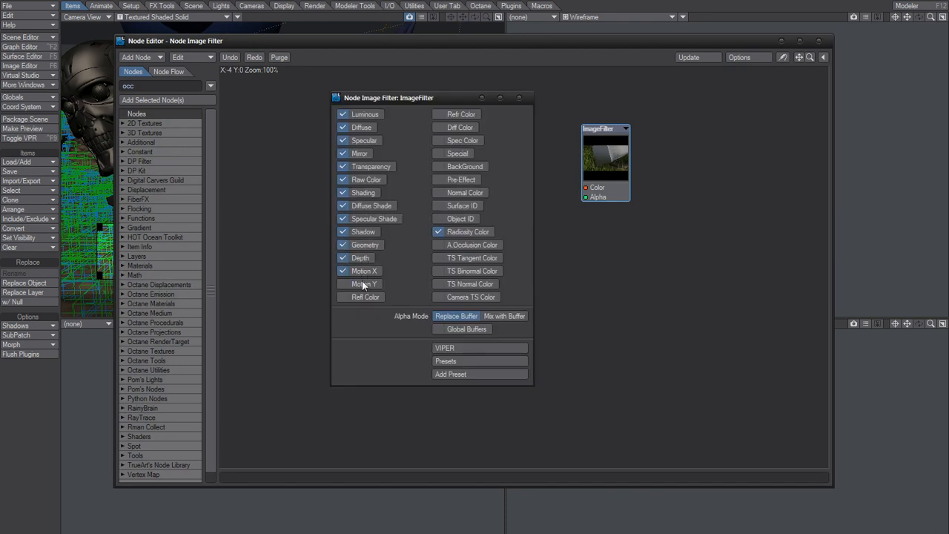
click(461, 115)
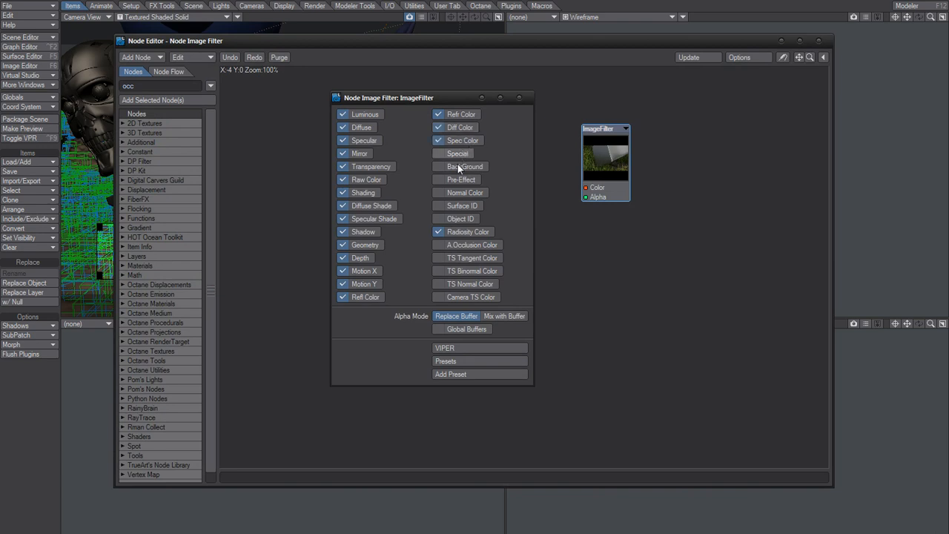
click(460, 205)
click(463, 193)
click(467, 243)
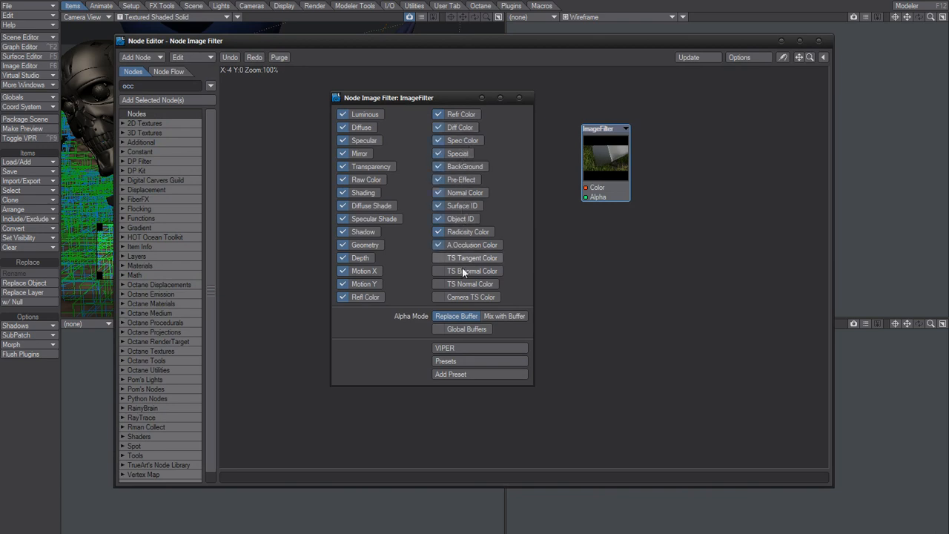
click(464, 261)
click(449, 298)
click(521, 97)
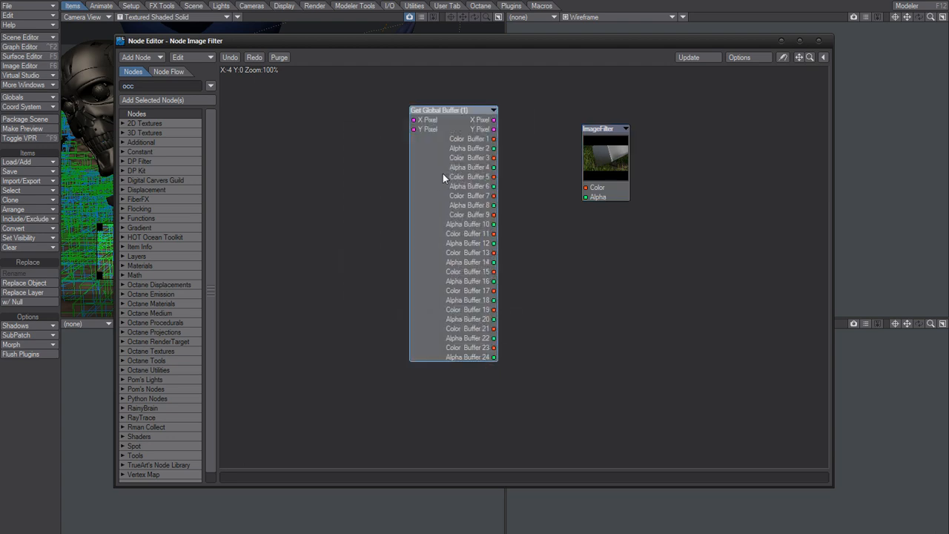
- Enable saving of RGB Buffer 3 in the Get Global Buffer node as LW_PNG24 (.png), with file name GBuffer3_ in the "- buffer" folder
double_click(442, 174)
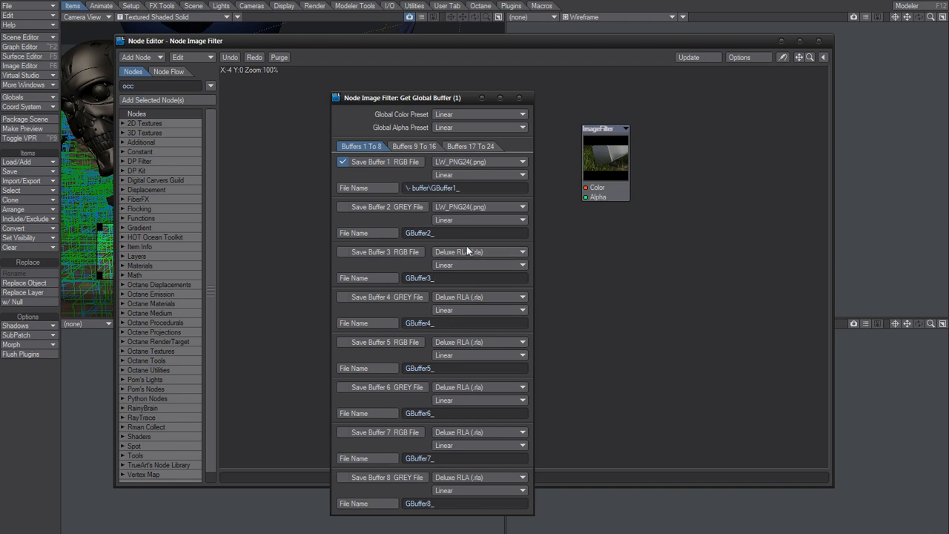
click(467, 251)
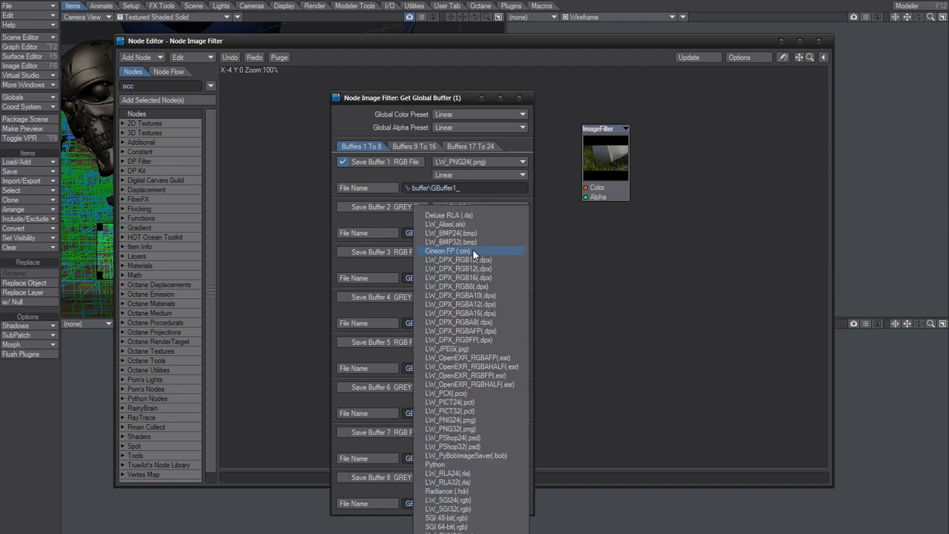
click(469, 420)
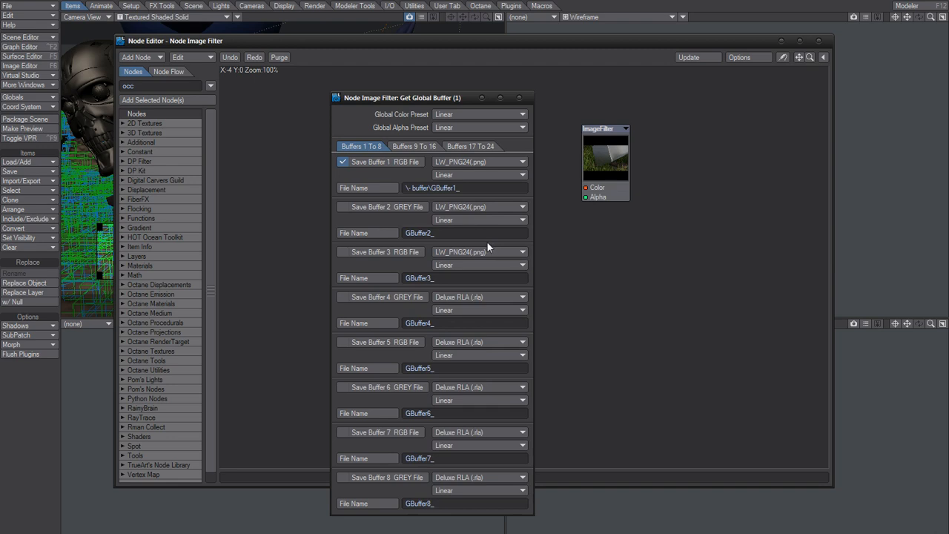
click(377, 252)
click(384, 279)
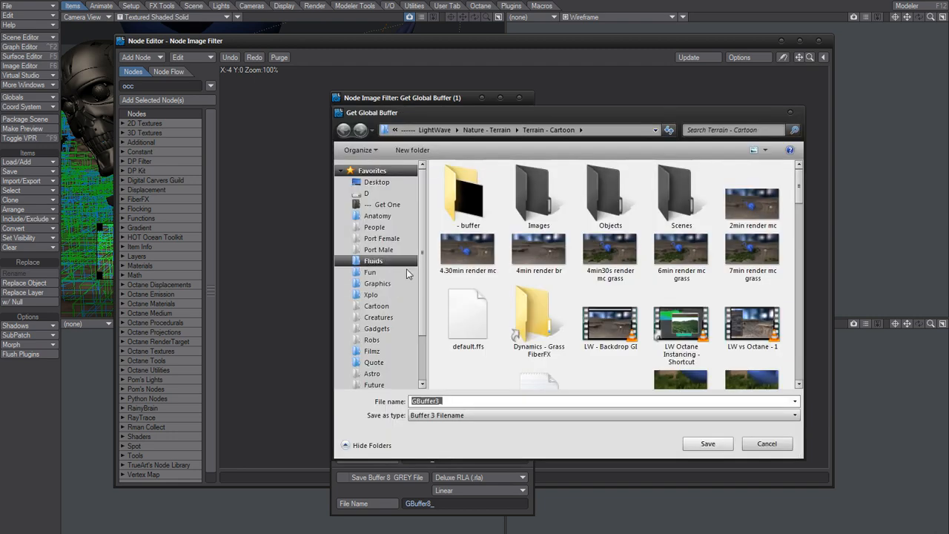
double_click(461, 182)
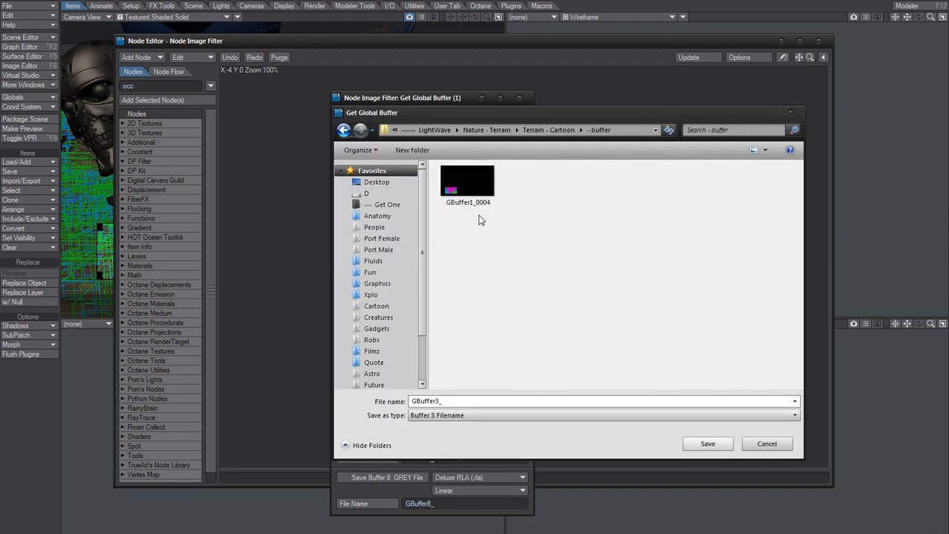
click(704, 444)
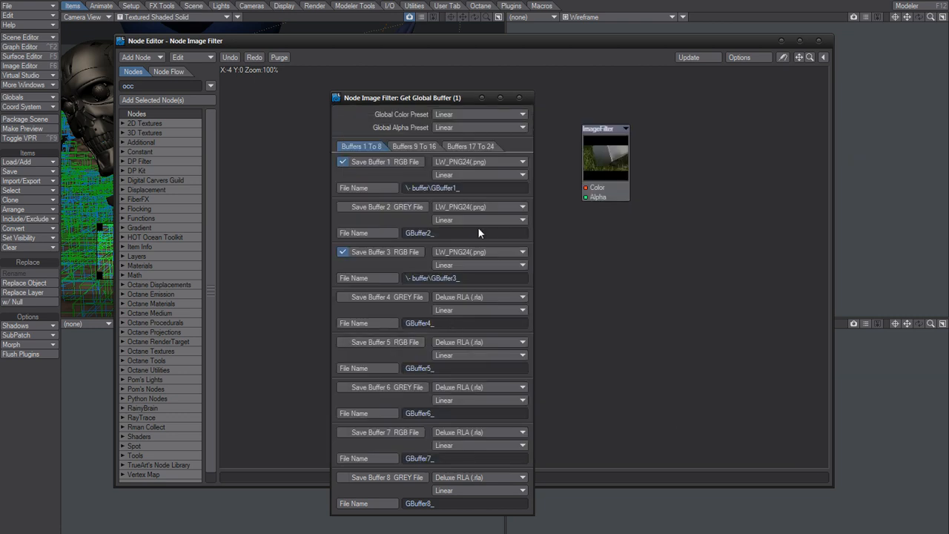
click(519, 97)
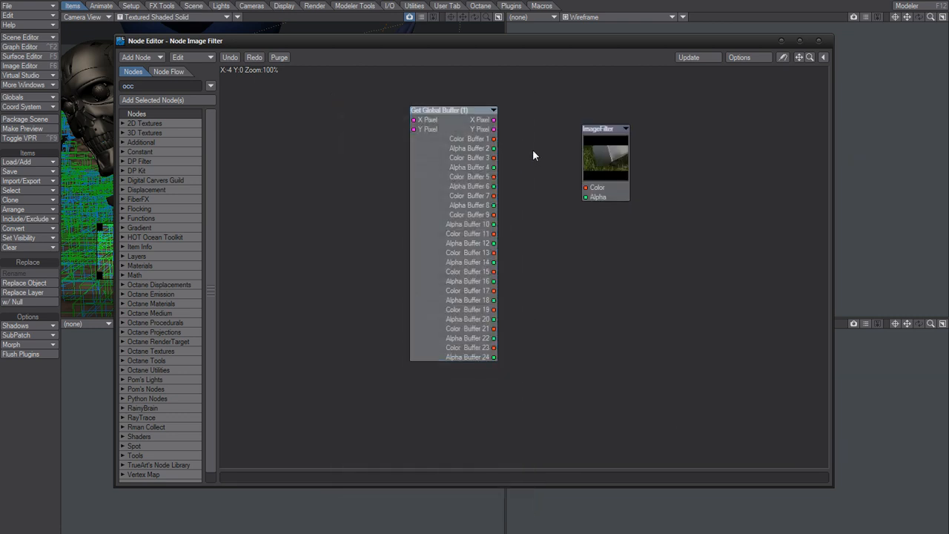
- Overwrite the existing scene file, try to render the current frame, and close the stopped Layout program
click(674, 51)
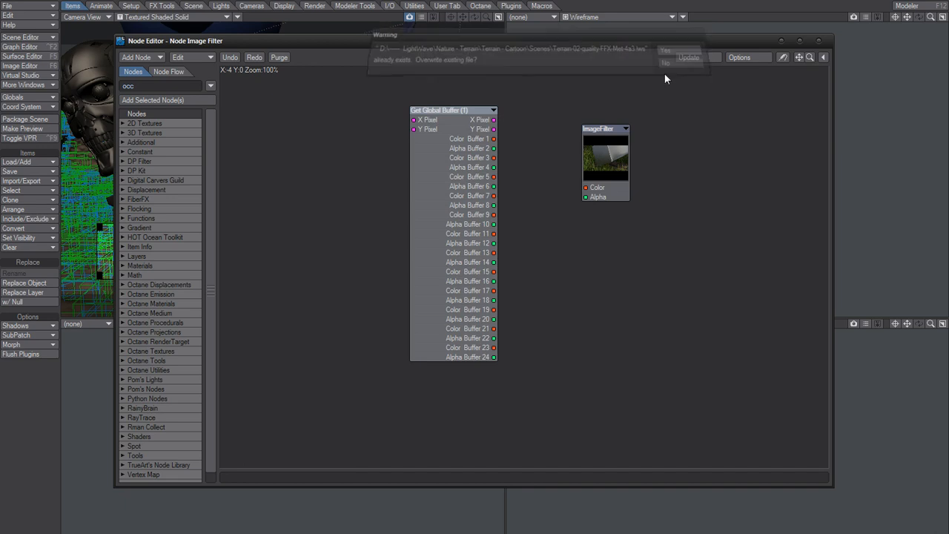
key(F9)
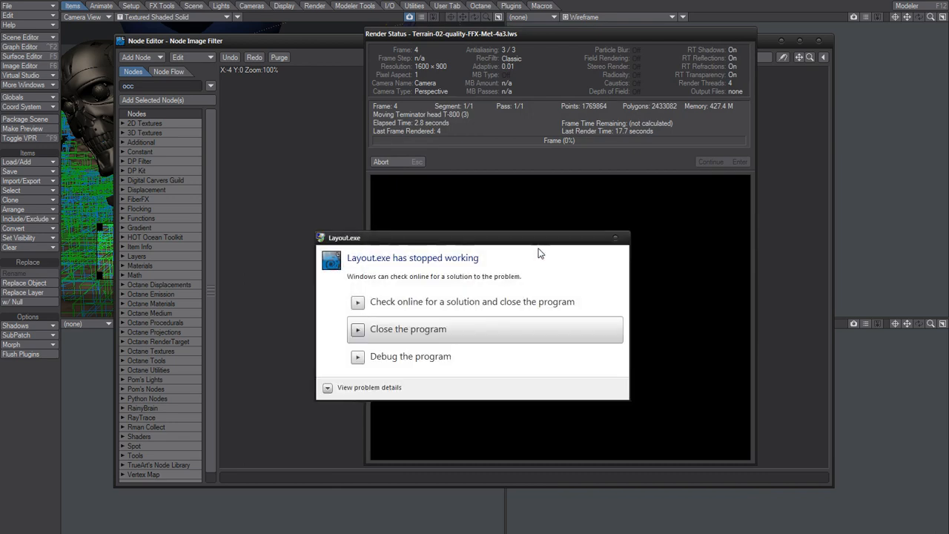
click(445, 329)
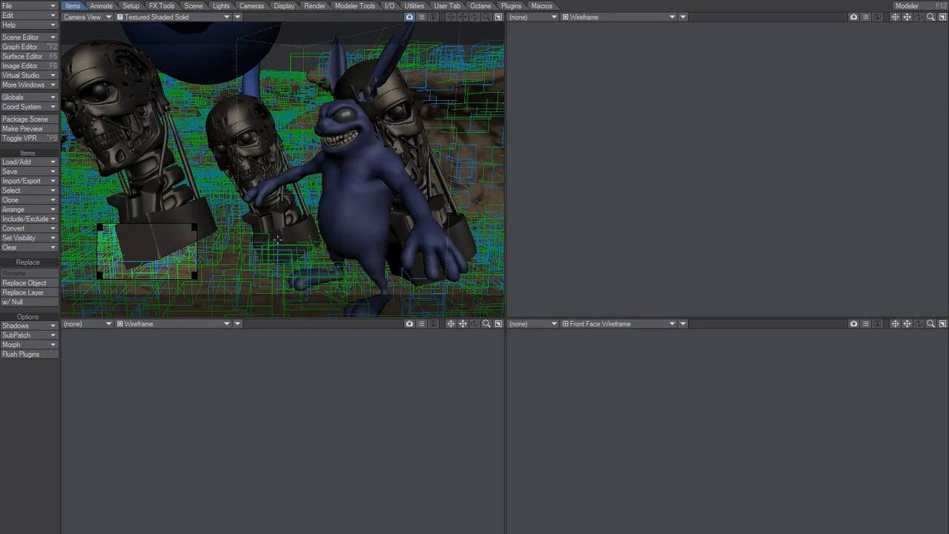
- Check the Node Image Filter's Get Global Buffer save settings and the Node Pixel Filter's buffer options from the Effects processing settings
key(ctrl+F8)
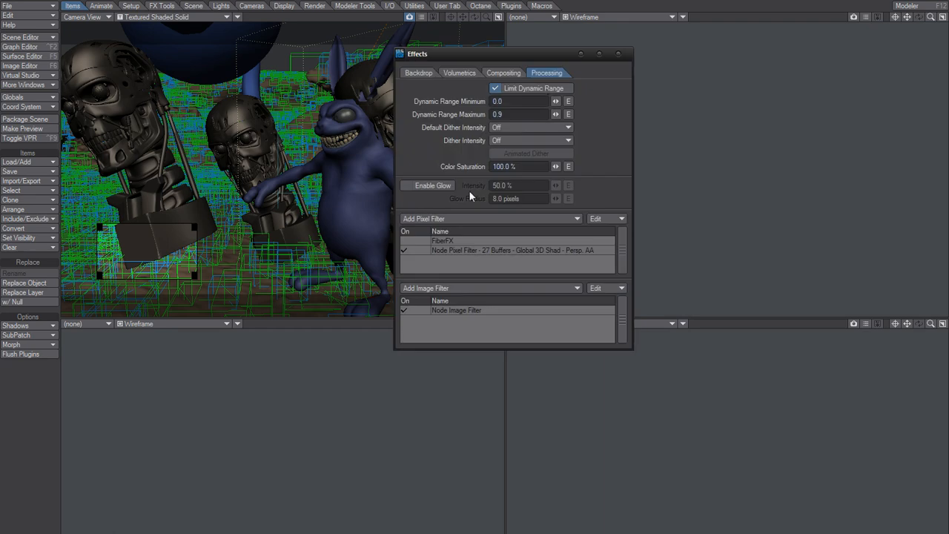
double_click(461, 310)
double_click(514, 259)
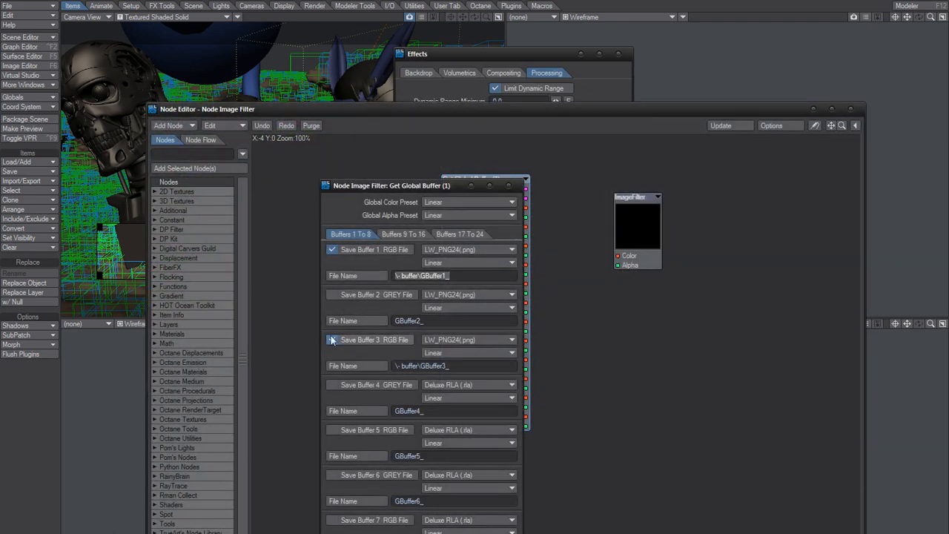
click(331, 340)
click(508, 185)
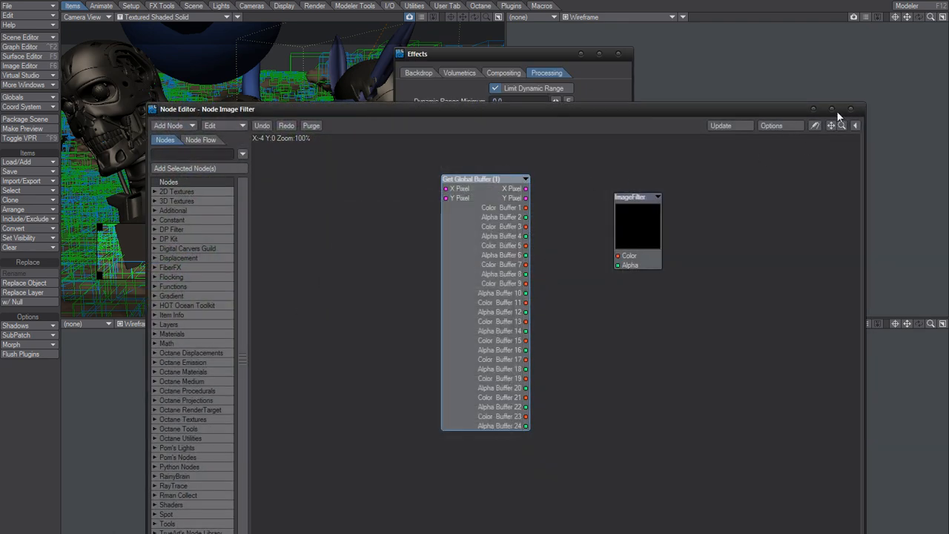
click(850, 110)
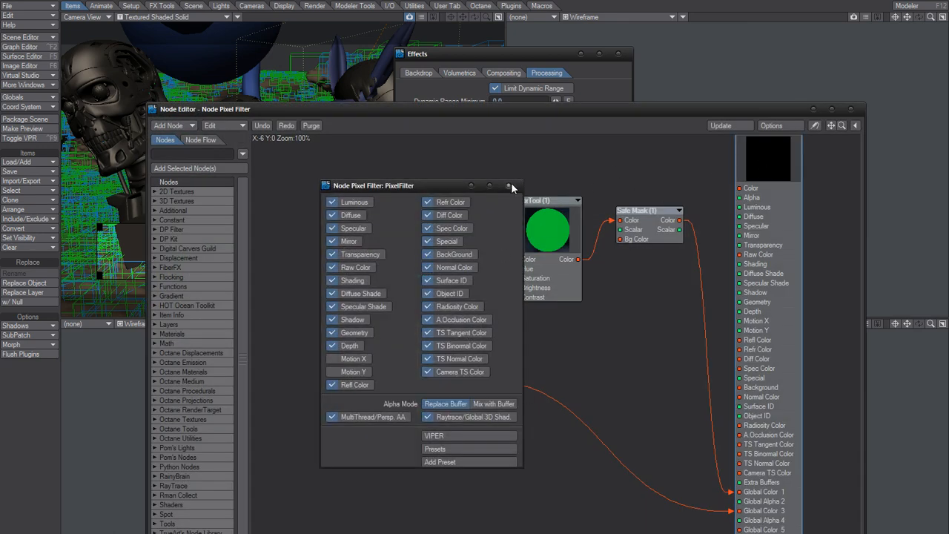
click(508, 186)
click(850, 110)
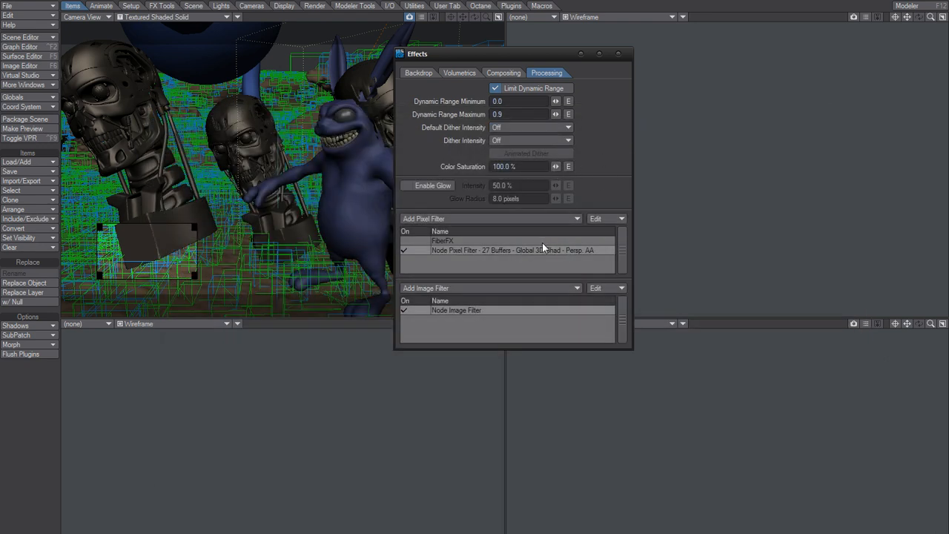
- Render the current frame and inspect the saved GBuffer3_0004 image from the "- buffer" folder in Windows Explorer, returning to Layout
key(F9)
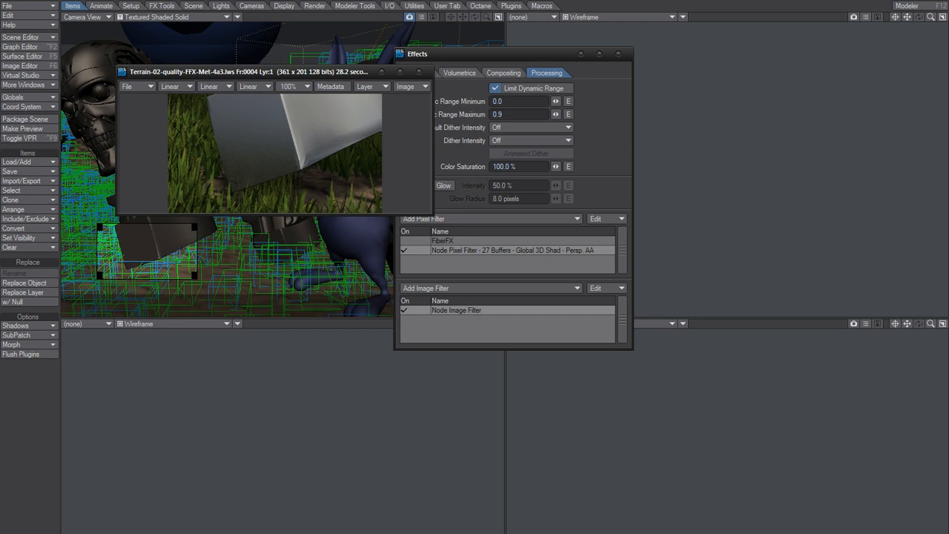
key(alt+Tab)
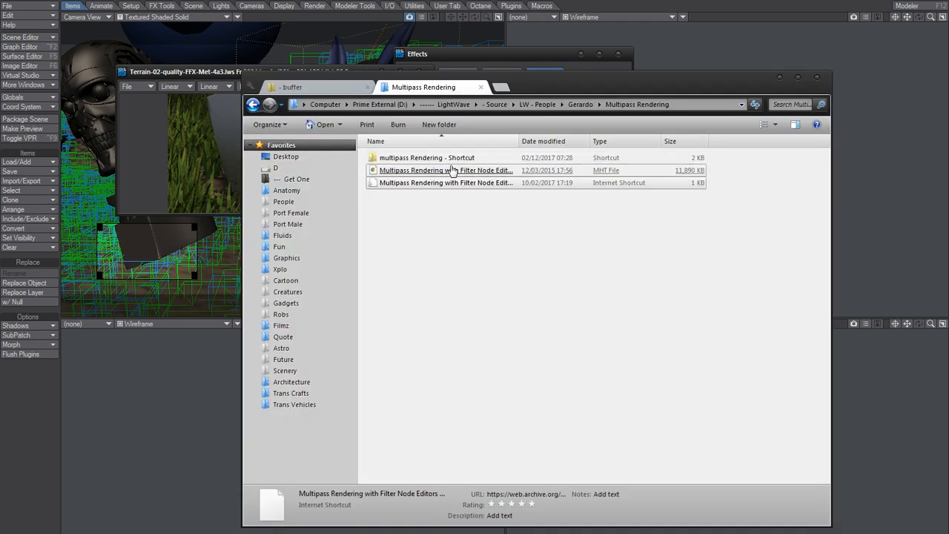
click(348, 91)
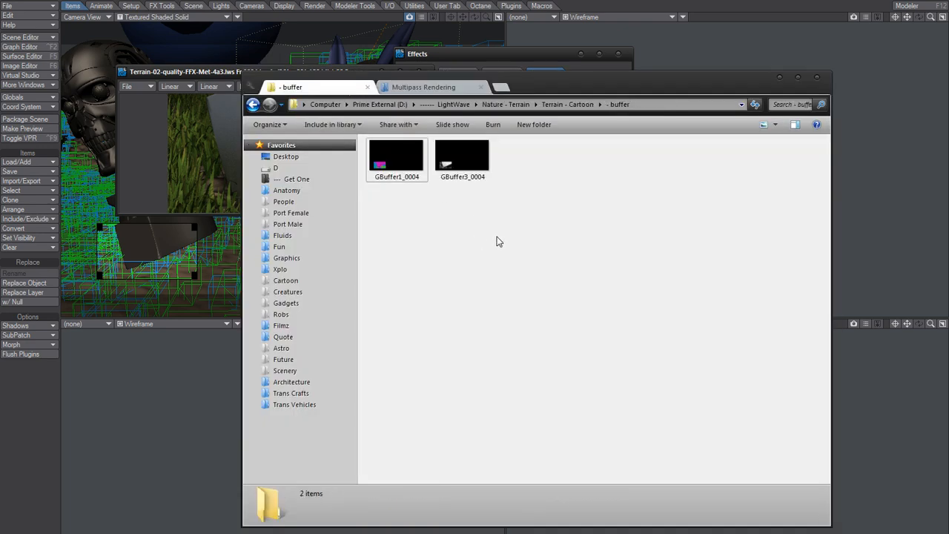
double_click(466, 159)
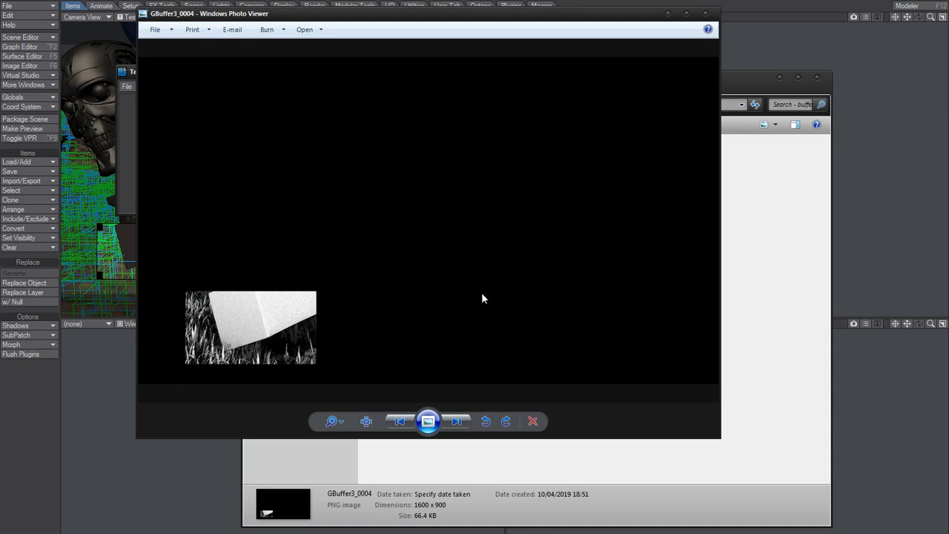
click(706, 13)
click(533, 177)
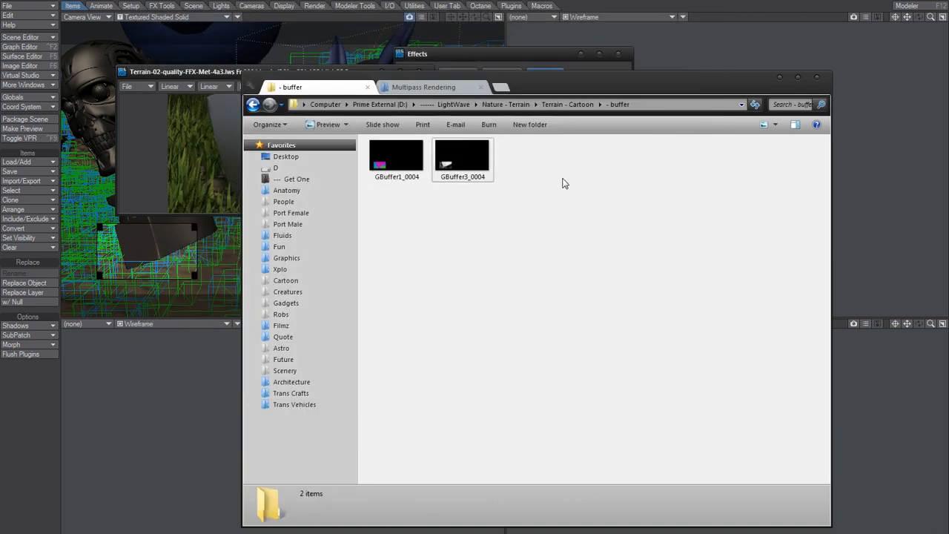
click(219, 147)
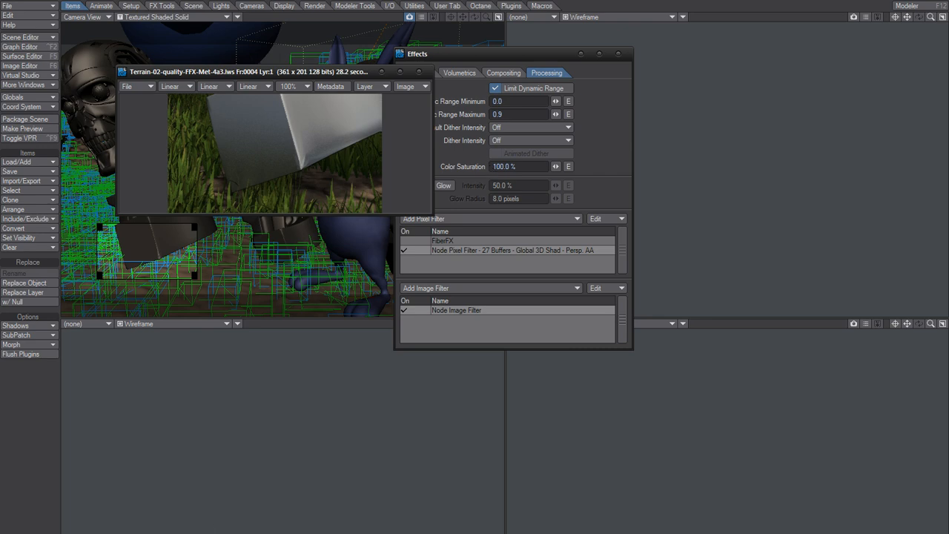
- Switch to the browser and examine the multipass rendering article's Store Extra Buffer and Get Extra Buffer node setups in figures 6 and 7
key(alt+Tab)
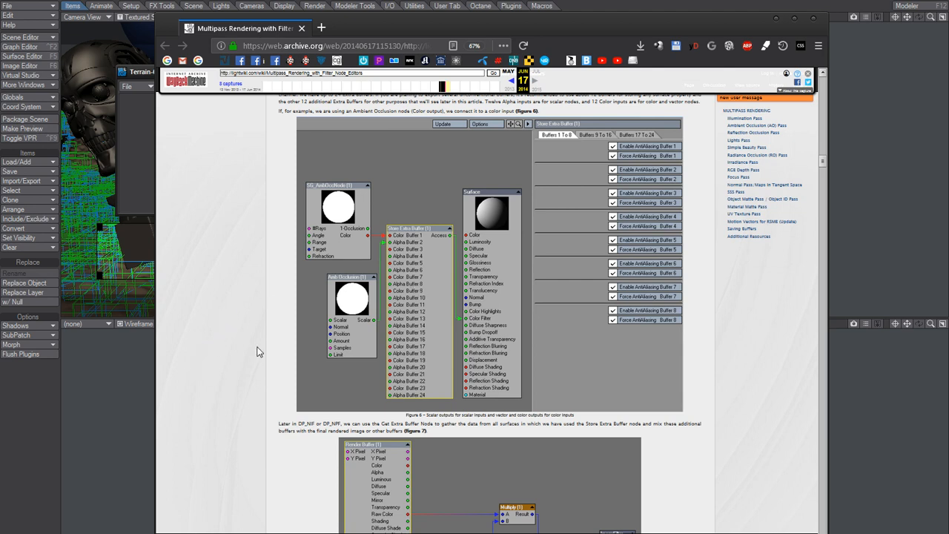
scroll(219, 363, up, 1)
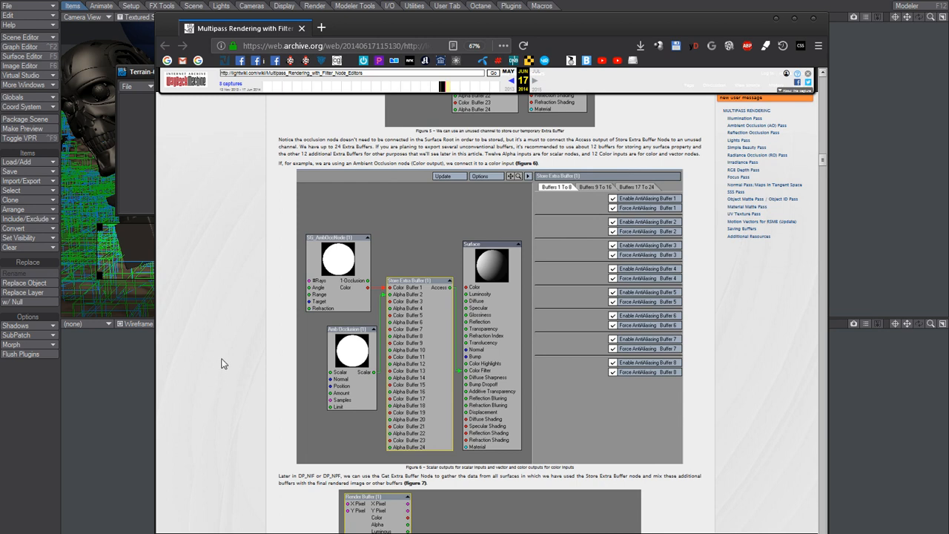
scroll(218, 367, down, 2)
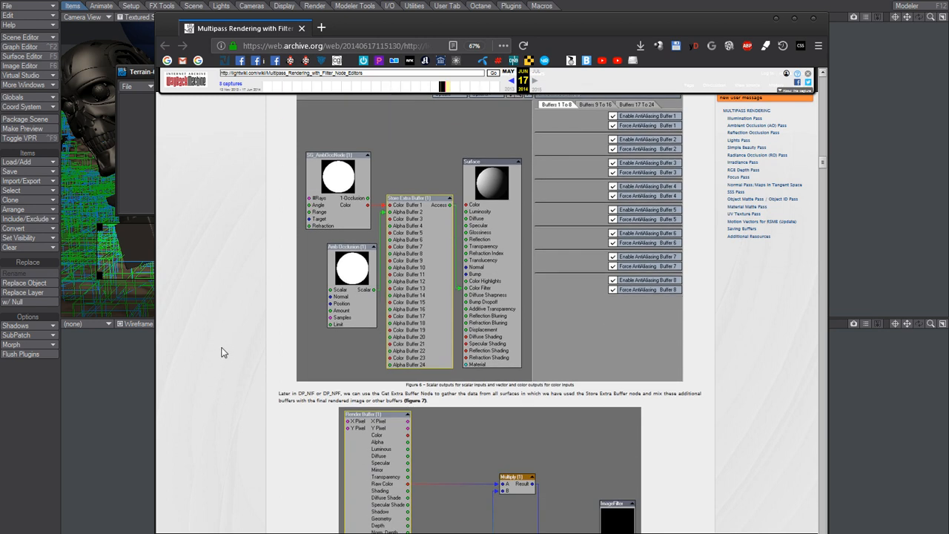
scroll(232, 285, down, 2)
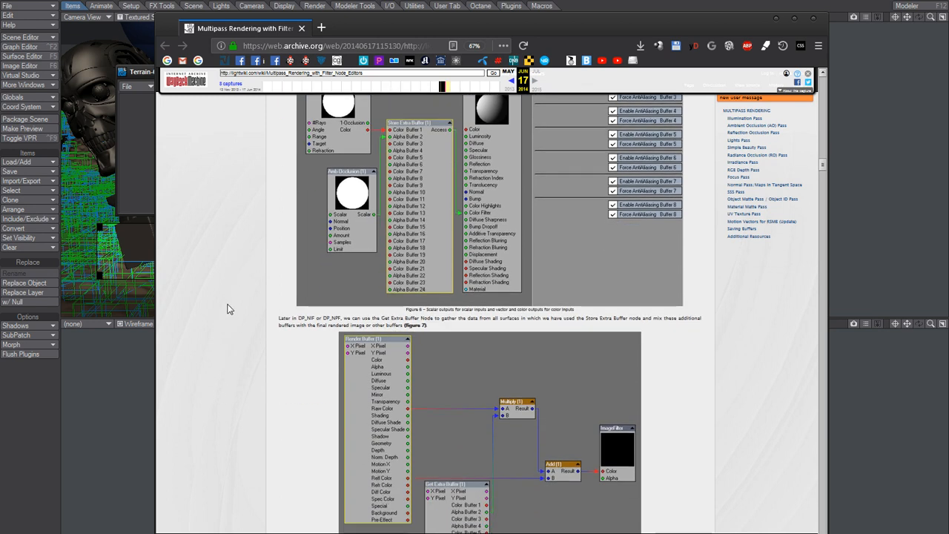
scroll(233, 297, down, 2)
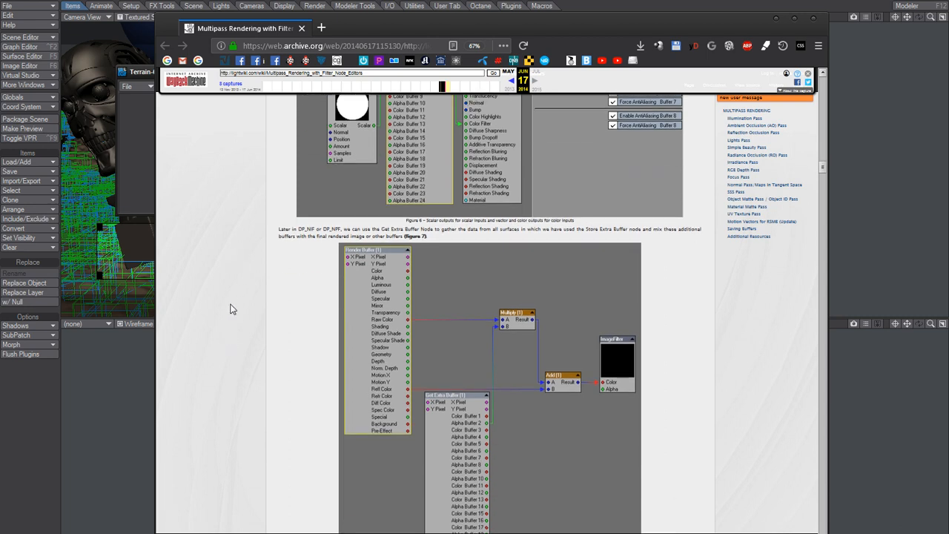
scroll(227, 345, up, 2)
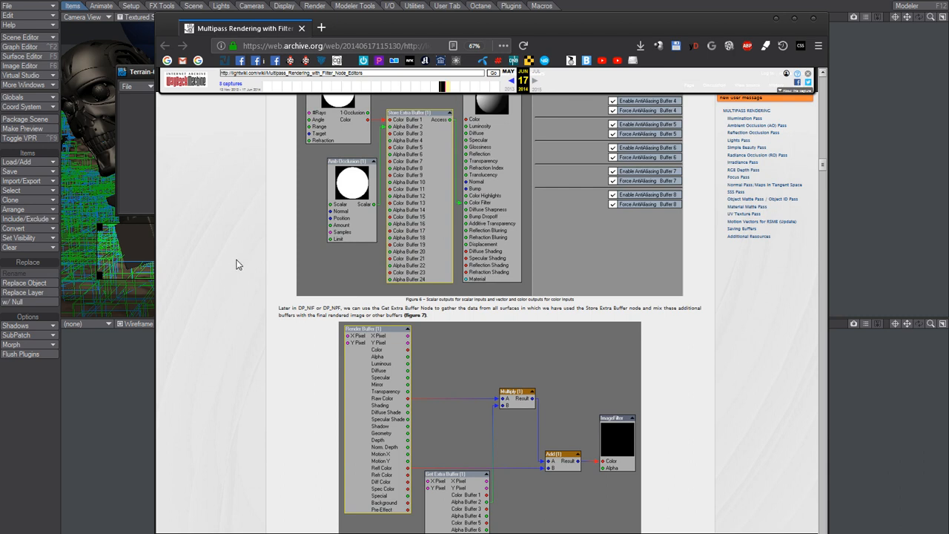
scroll(236, 267, up, 2)
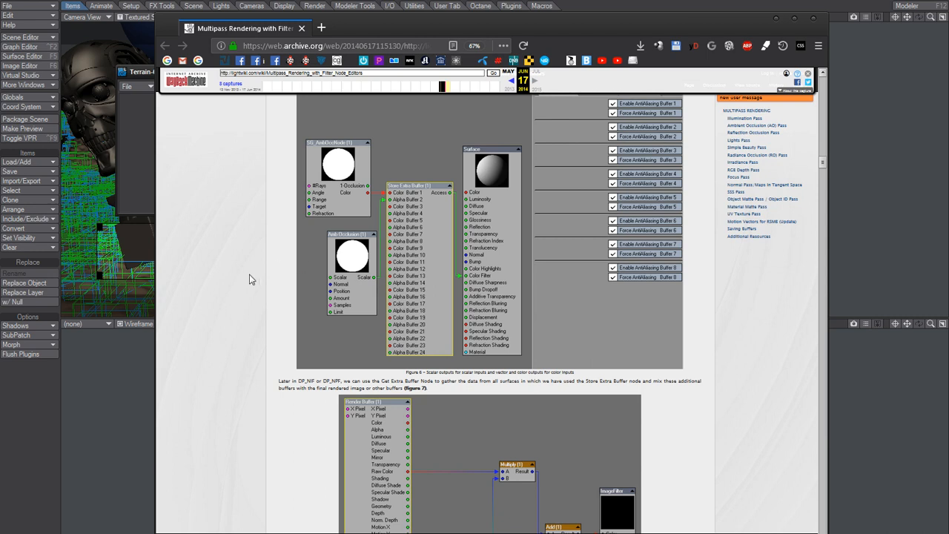
scroll(245, 292, down, 1)
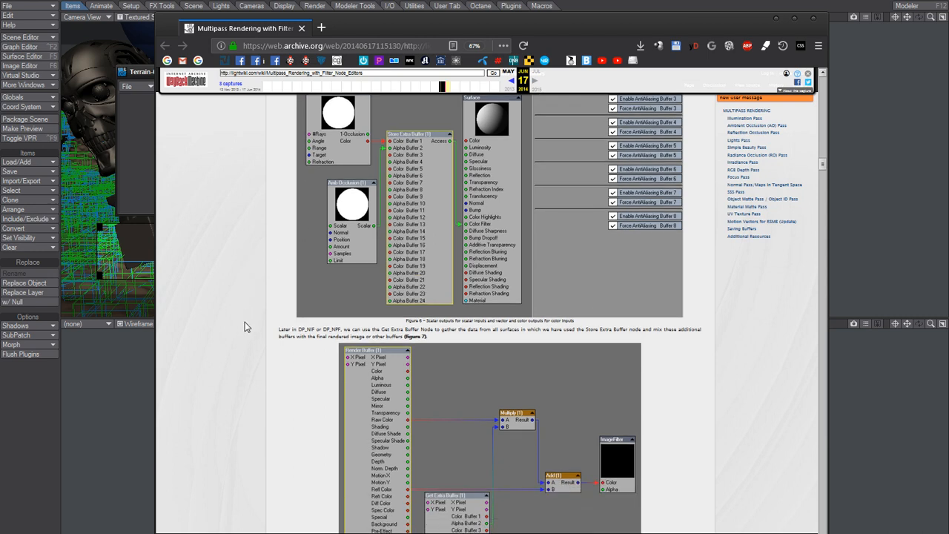
- Read the article's section on global ambient occlusion passes and Global Buffers, figures 8 to 10, and return to LightWave Layout
scroll(250, 282, down, 7)
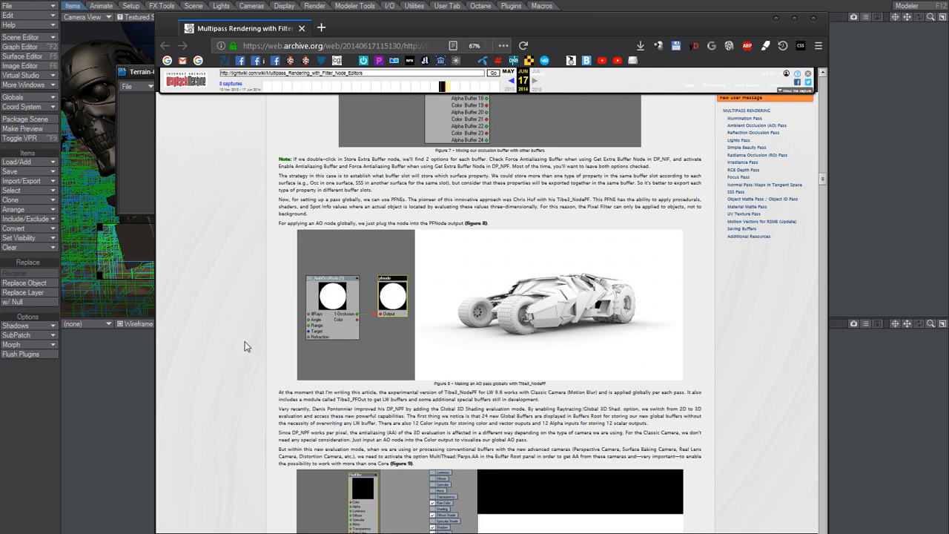
scroll(241, 352, up, 2)
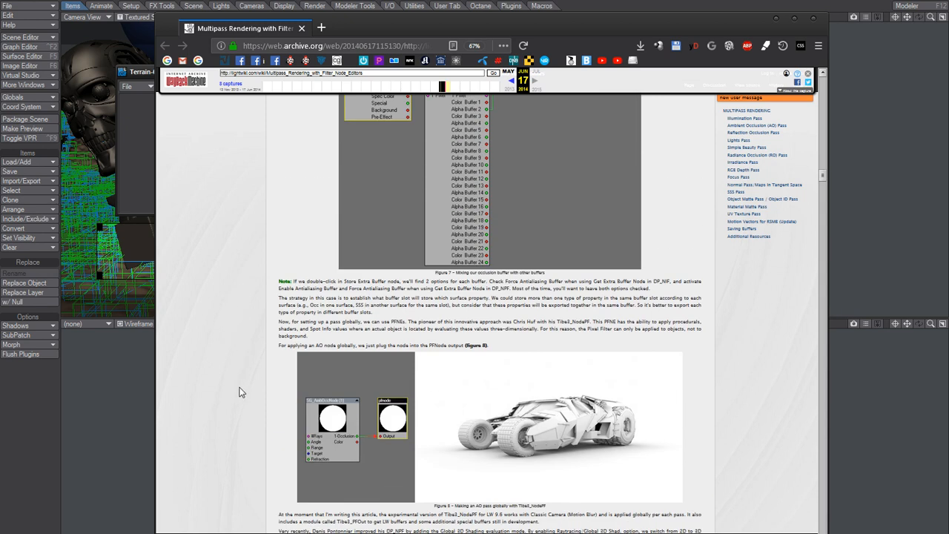
scroll(234, 385, down, 2)
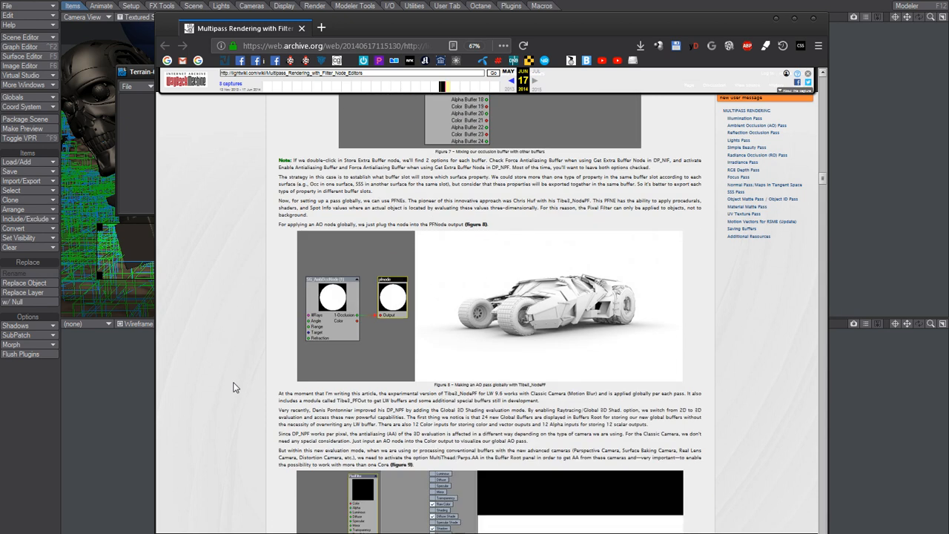
scroll(236, 379, down, 2)
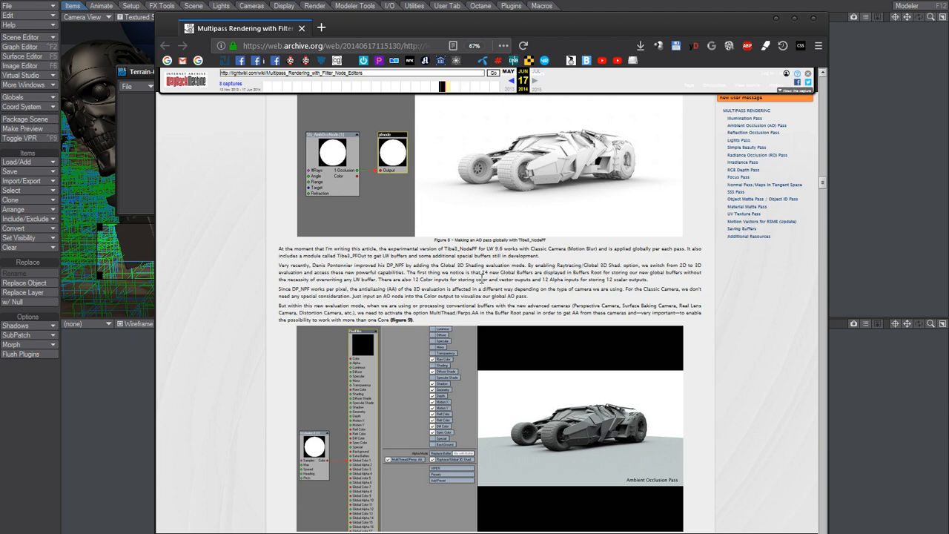
scroll(235, 329, down, 2)
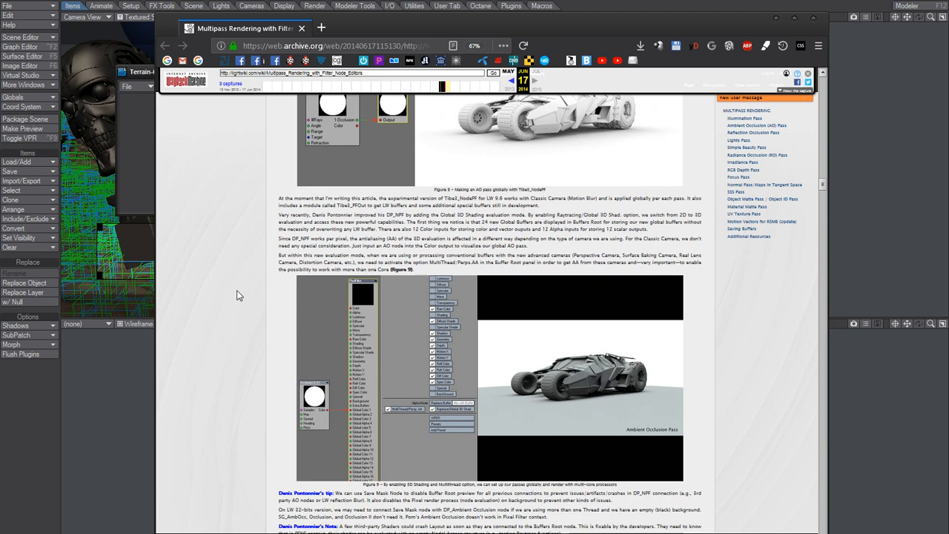
scroll(235, 362, down, 3)
scroll(237, 326, down, 2)
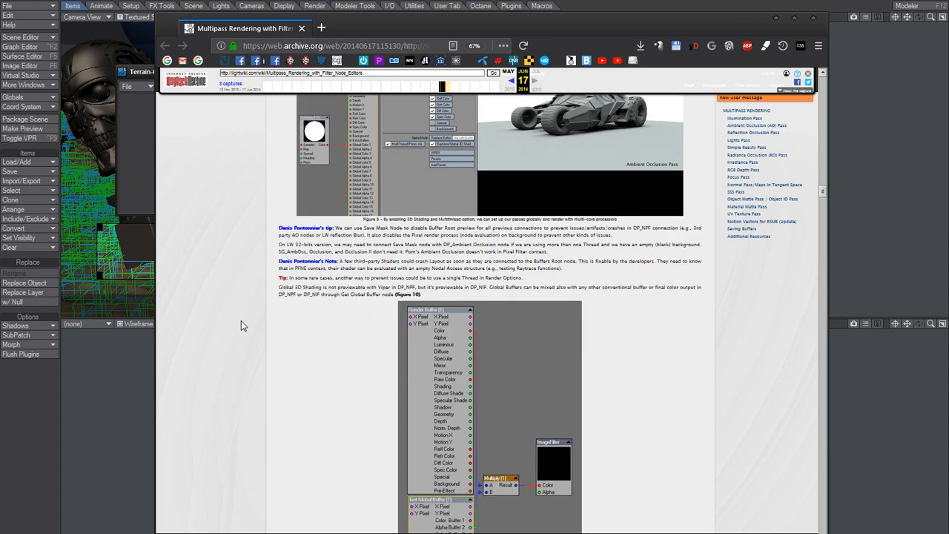
scroll(241, 311, down, 2)
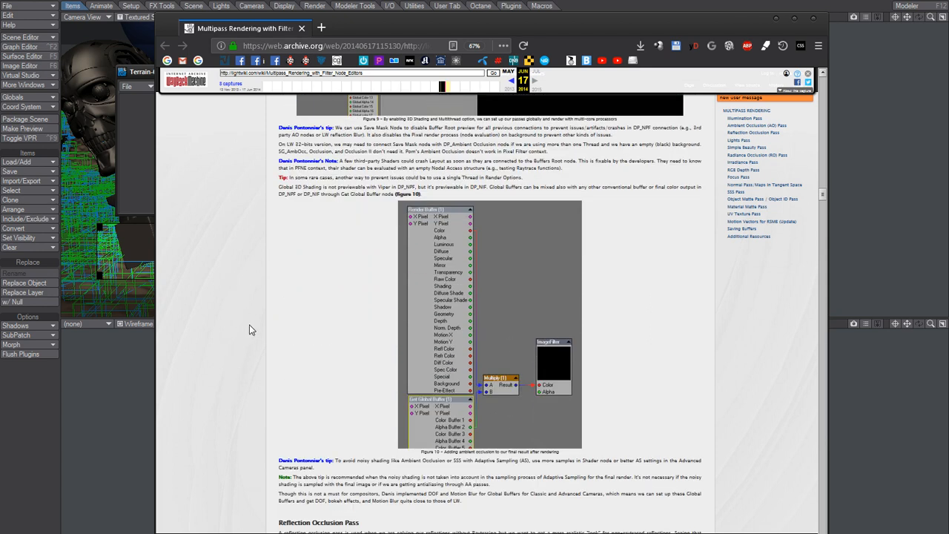
click(42, 390)
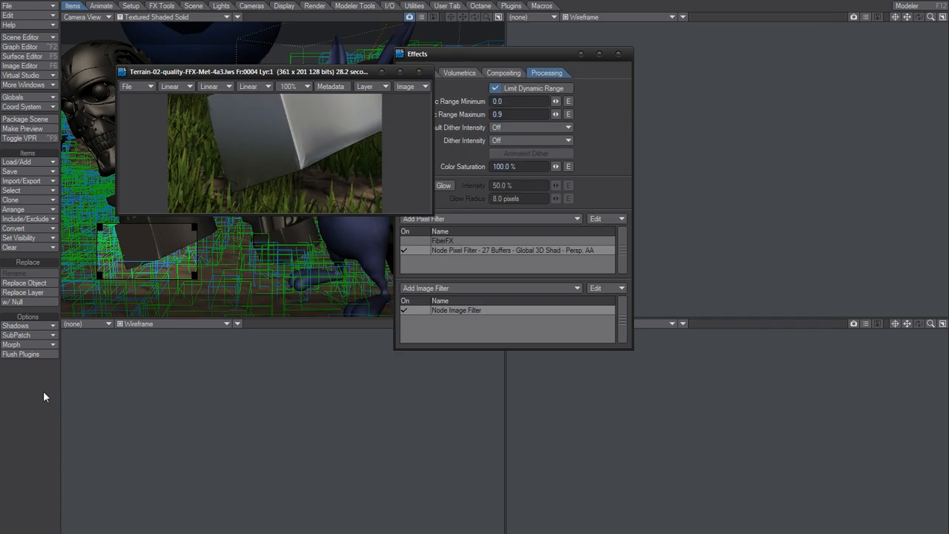